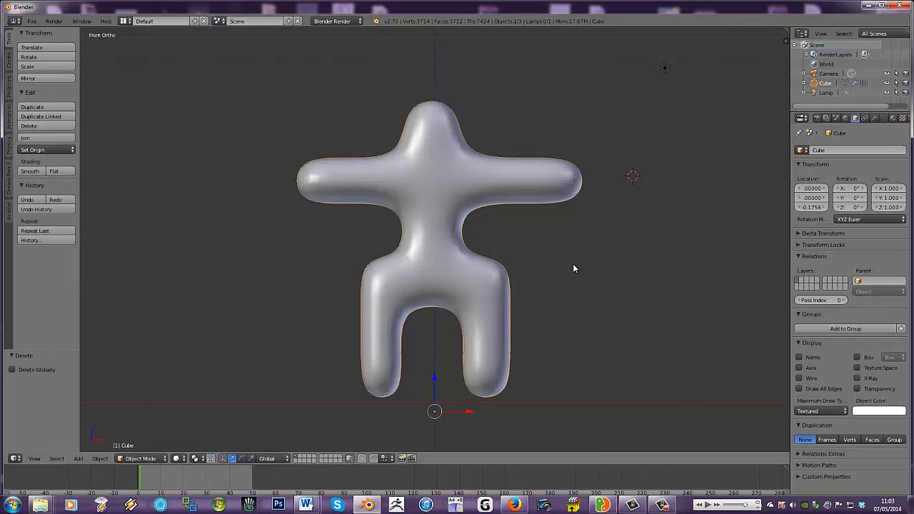
# - Add a single-bone armature to the scene, beside the humanoid mesh
pyautogui.moveTo(510, 234); pyautogui.dragTo(474, 237, button='middle')
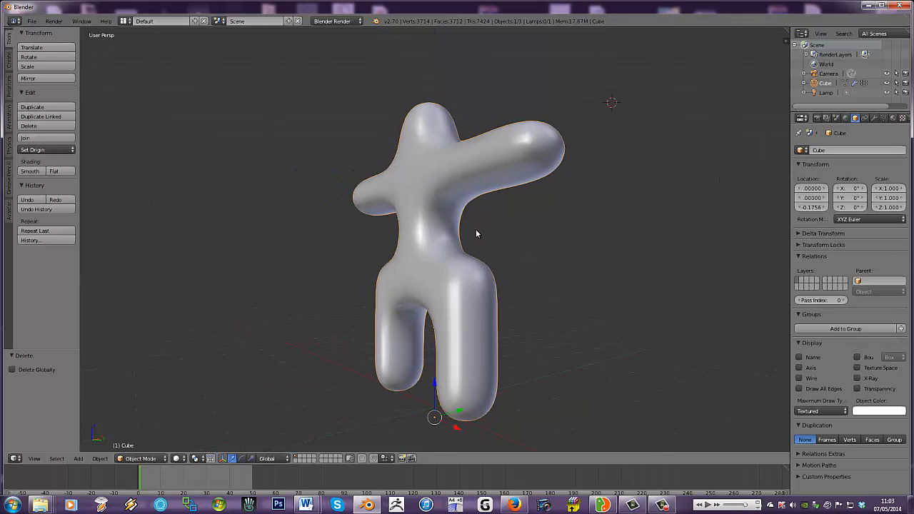
pyautogui.press('KP_1')
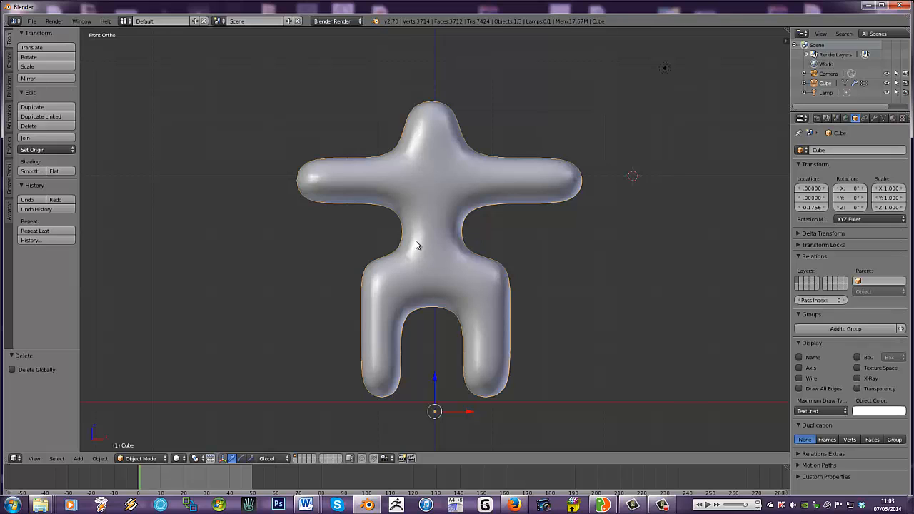
pyautogui.click(82, 459)
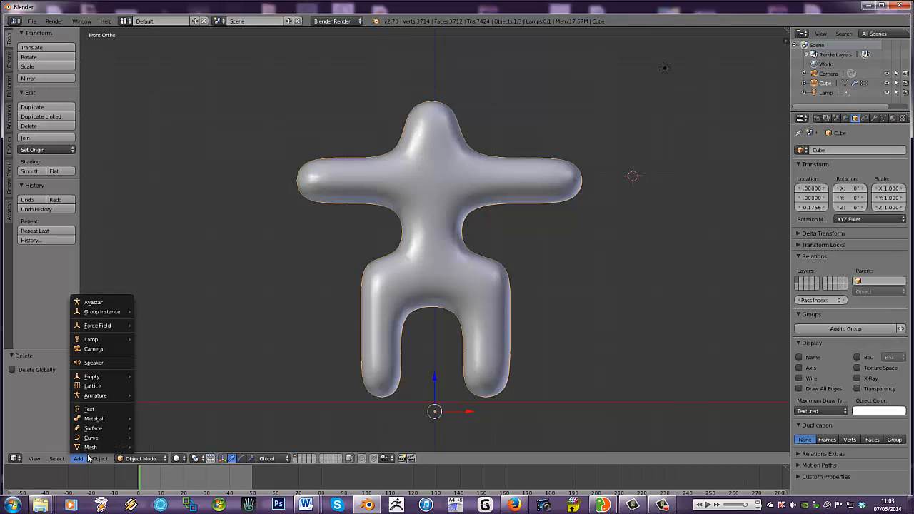
pyautogui.moveTo(107, 396)
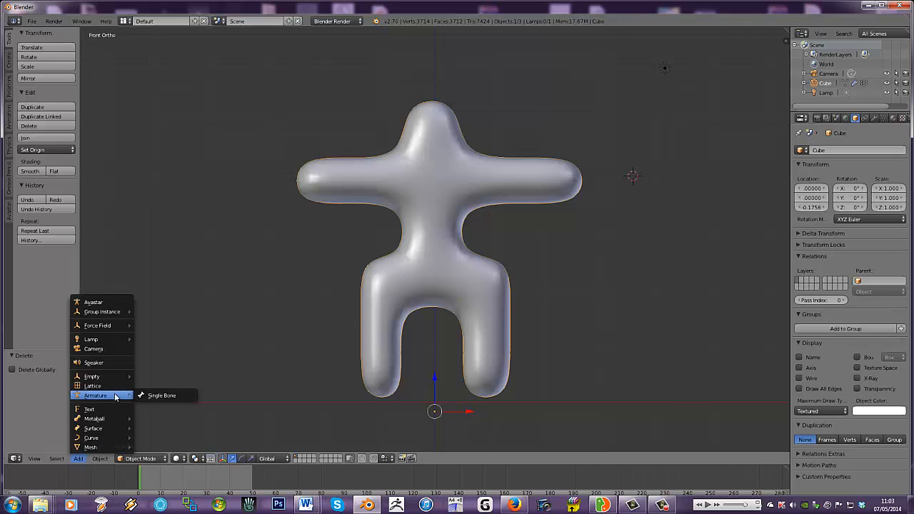
pyautogui.click(175, 396)
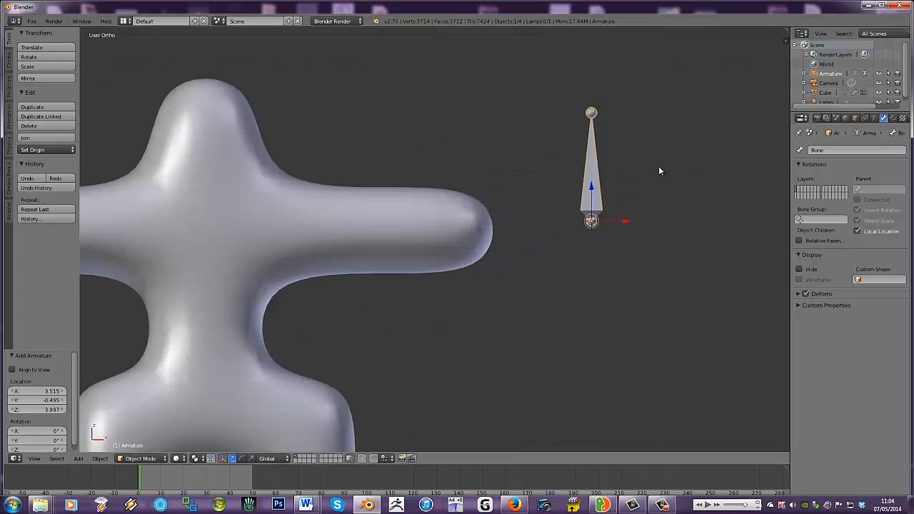
# - Move the armature about 3.5 units along negative X and down in Z so its base sits at the centre of the character's hips
pyautogui.press('KP_1')
pyautogui.press('KP_Decimal')
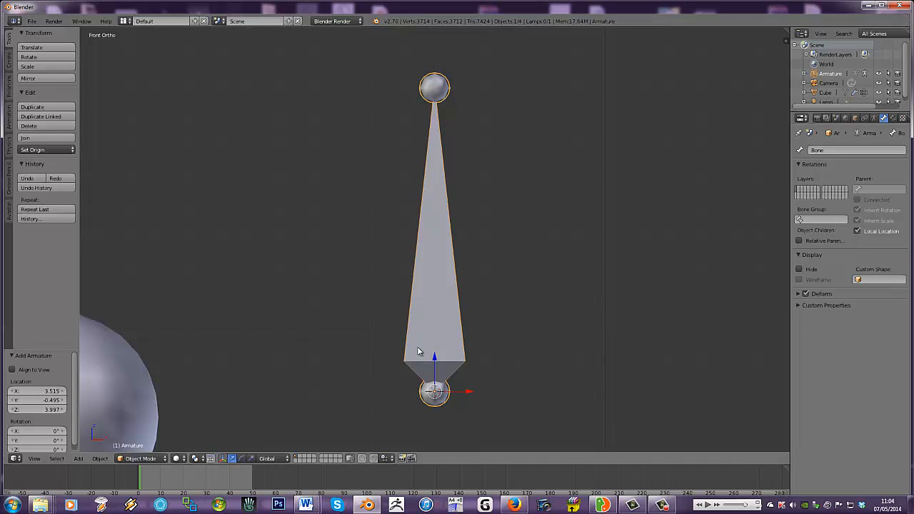
pyautogui.scroll(-10, 422, 343)
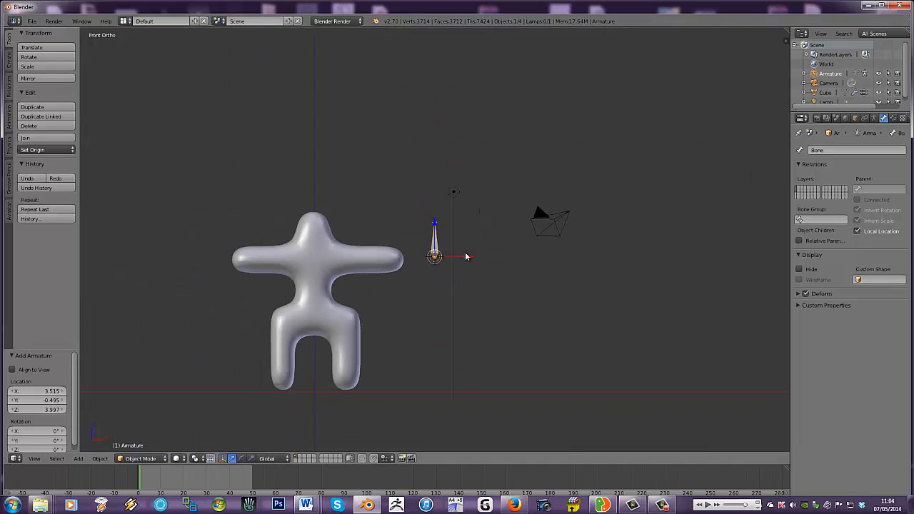
pyautogui.press('g')
pyautogui.press('x')
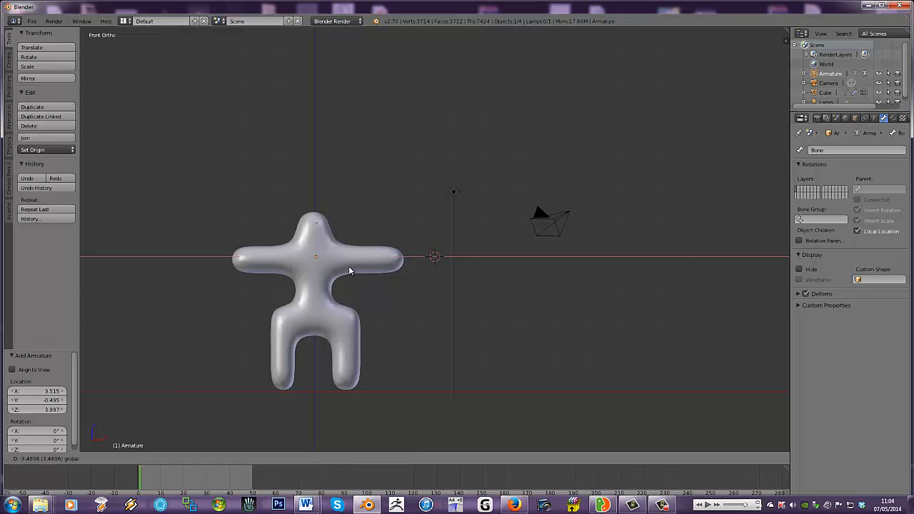
pyautogui.click(344, 267)
pyautogui.press('g')
pyautogui.press('z')
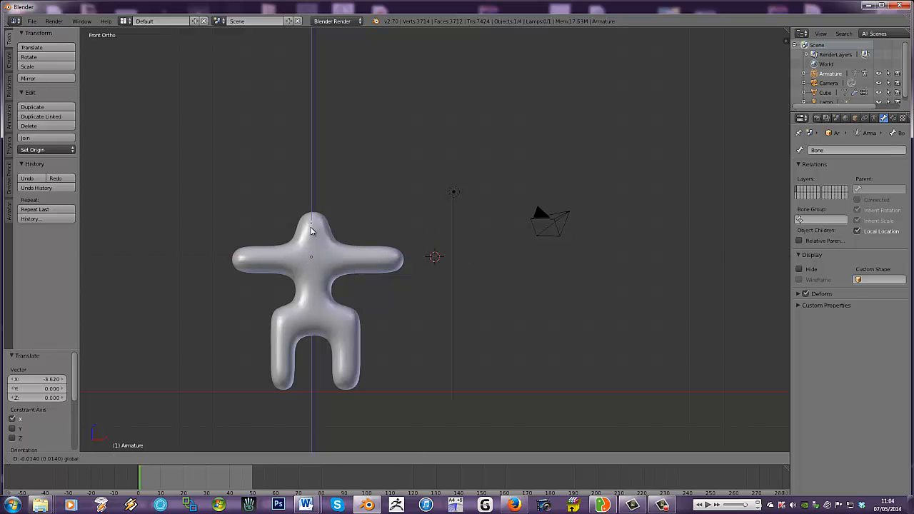
pyautogui.click(310, 277)
pyautogui.press('g')
pyautogui.press('x')
pyautogui.click(355, 291)
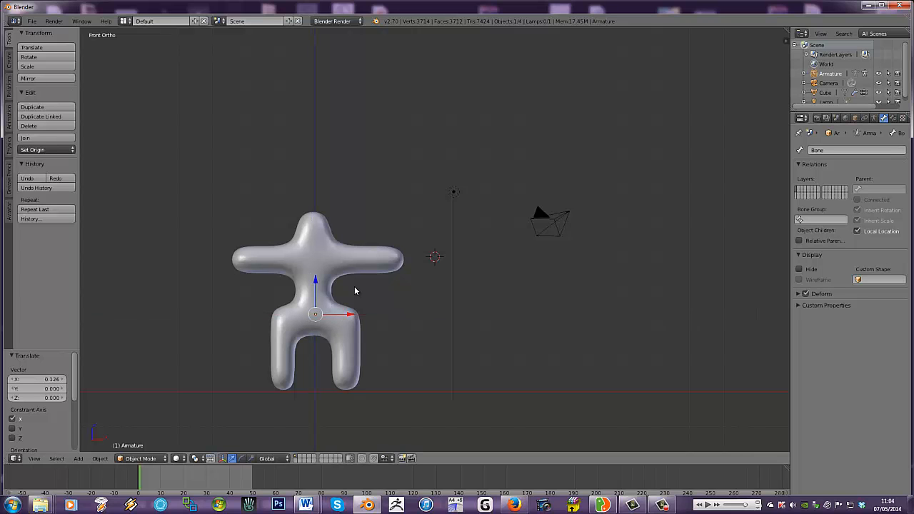
# - Enable X-Ray display for the armature so the bone draws in front of the mesh
pyautogui.press('KP_Decimal')
pyautogui.scroll(-9, 451, 324)
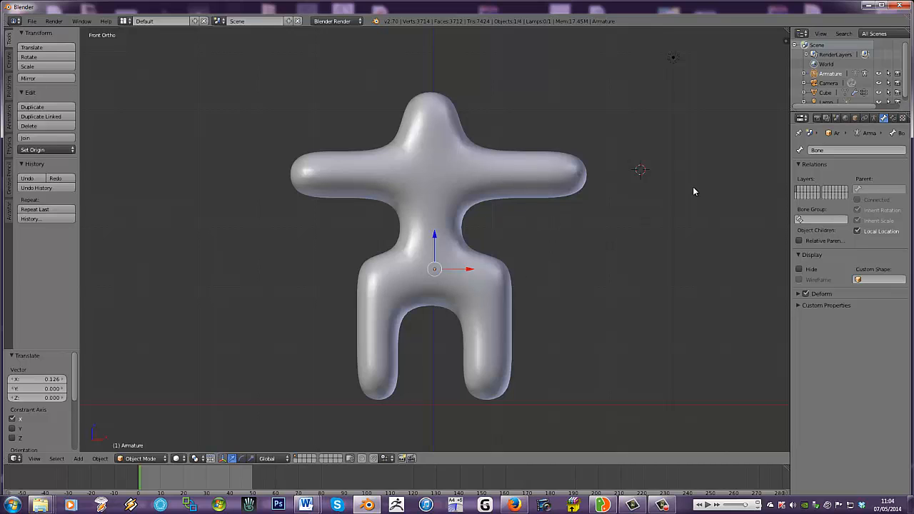
pyautogui.click(874, 119)
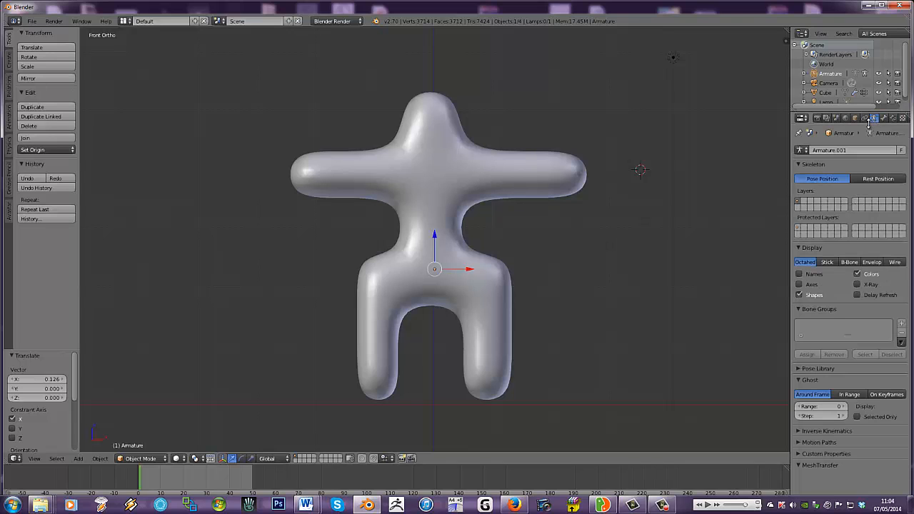
pyautogui.click(857, 284)
pyautogui.scroll(1, 511, 157)
pyautogui.scroll(-1, 512, 162)
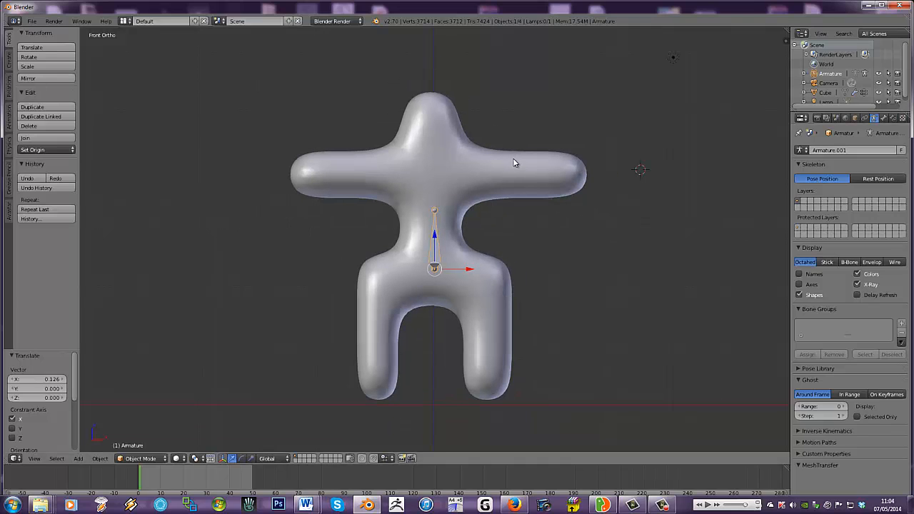
# - Fine-tune the armature's position in the hips, about 0.12 down in Z overall and 0.02 along negative X
pyautogui.scroll(1, 453, 185)
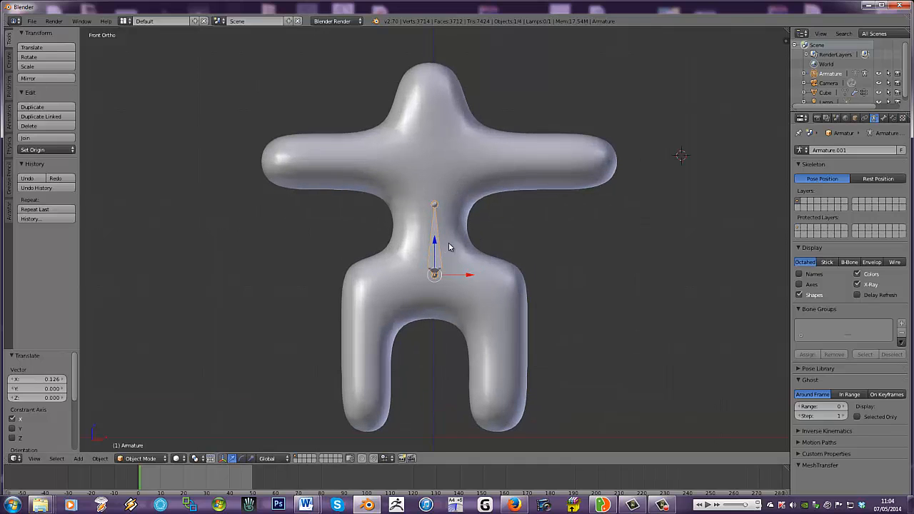
pyautogui.moveTo(432, 243); pyautogui.dragTo(434, 258)
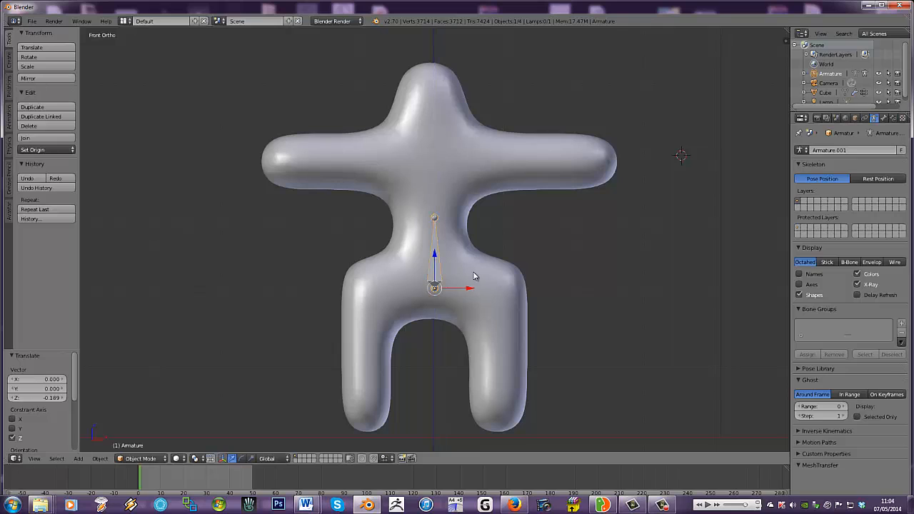
pyautogui.moveTo(464, 289); pyautogui.dragTo(463, 290)
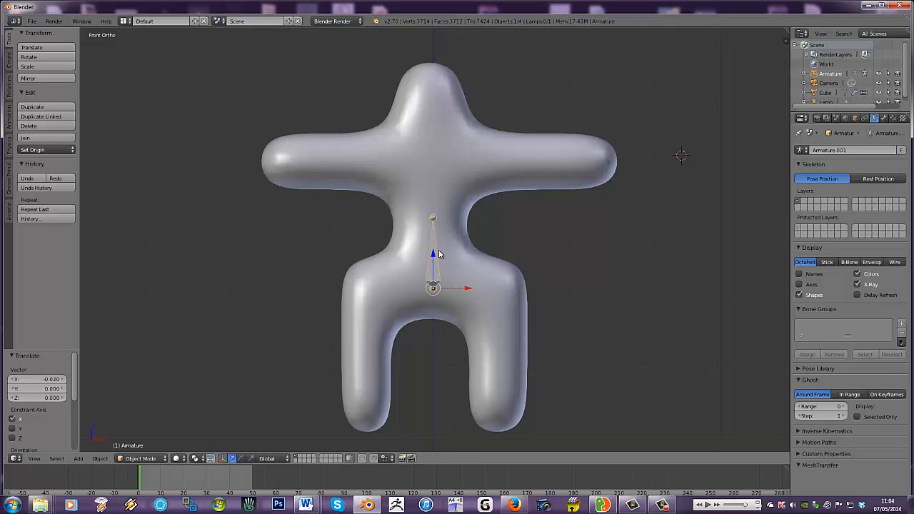
pyautogui.moveTo(434, 257); pyautogui.dragTo(433, 252)
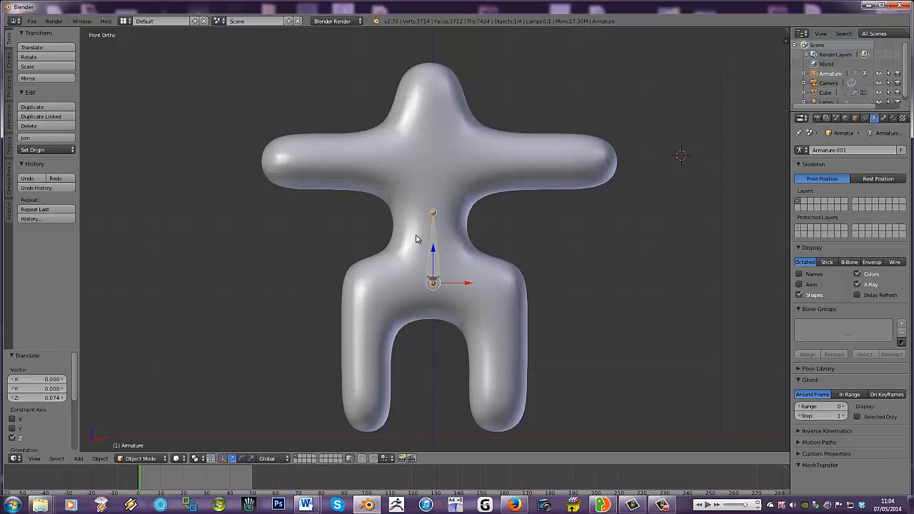
# - In Edit Mode, extrude two bones upward from the root bone's tip, about 0.8 to the upper chest and 1.2 to the head top
pyautogui.press('Tab')
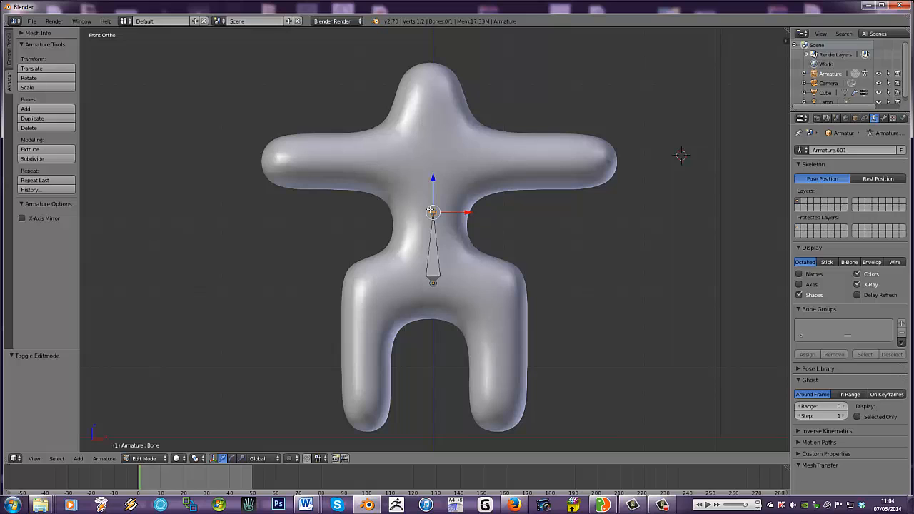
pyautogui.press('e')
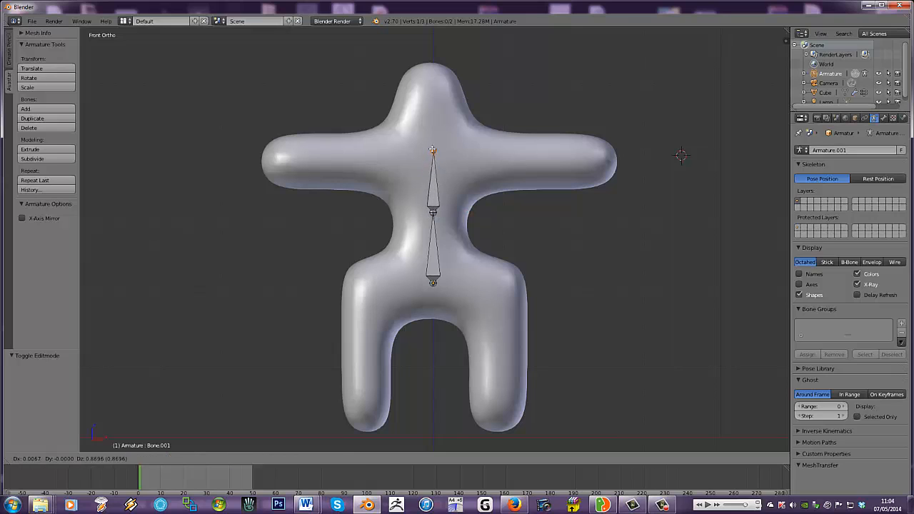
pyautogui.click(432, 154)
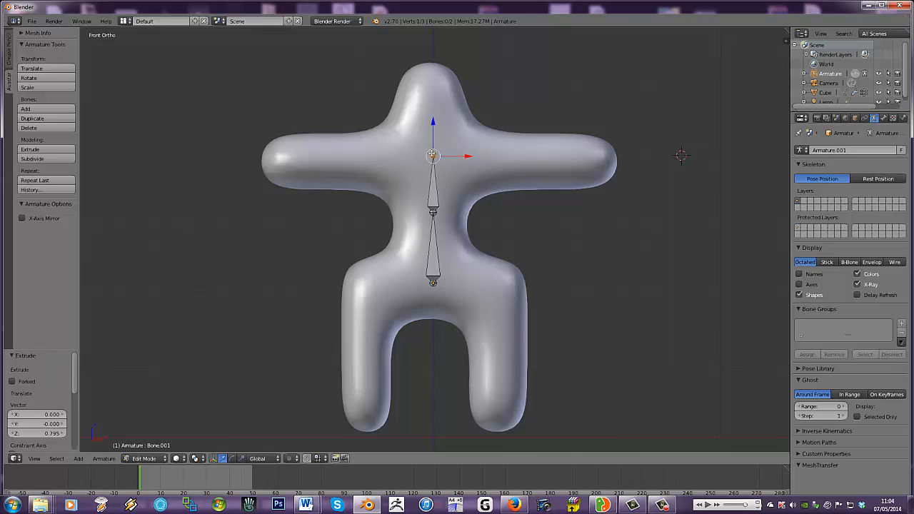
pyautogui.press('e')
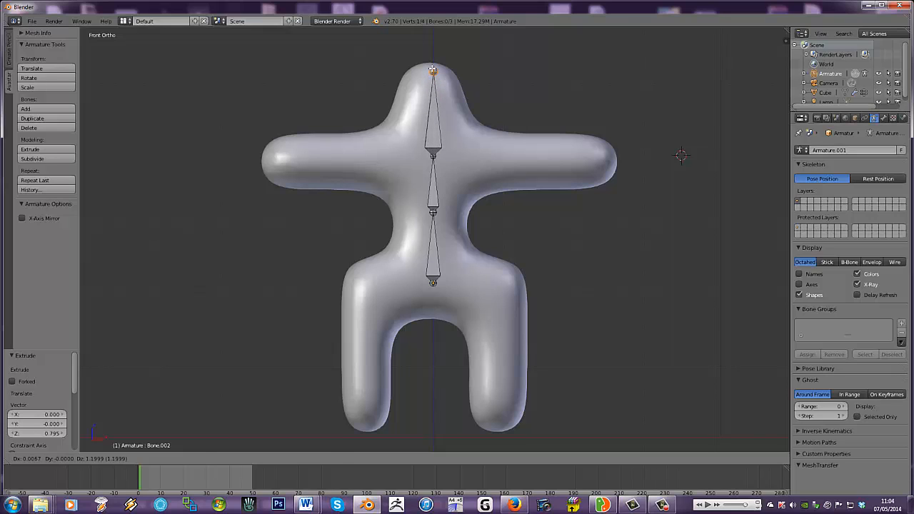
pyautogui.click(432, 70)
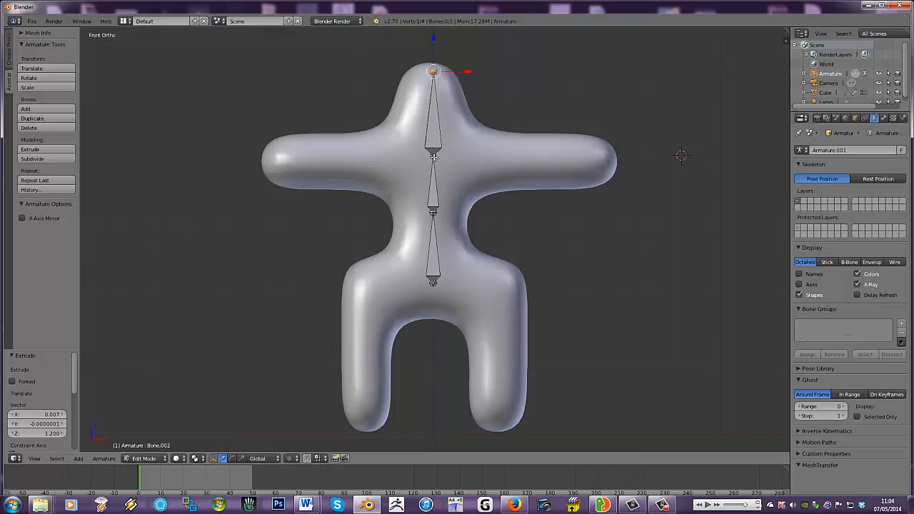
# - Raise the joint between the chest and head bones about 0.18 along Z
pyautogui.rightClick(433, 157)
pyautogui.press('g')
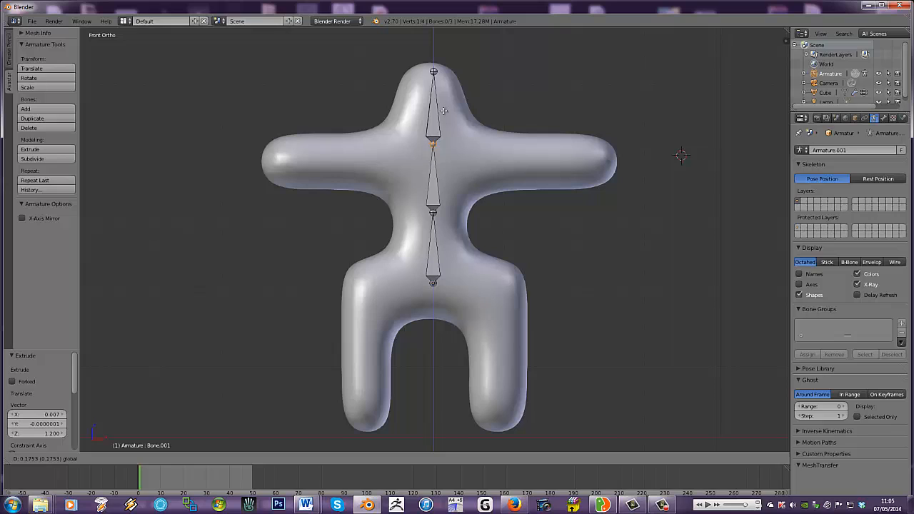
pyautogui.click(443, 110)
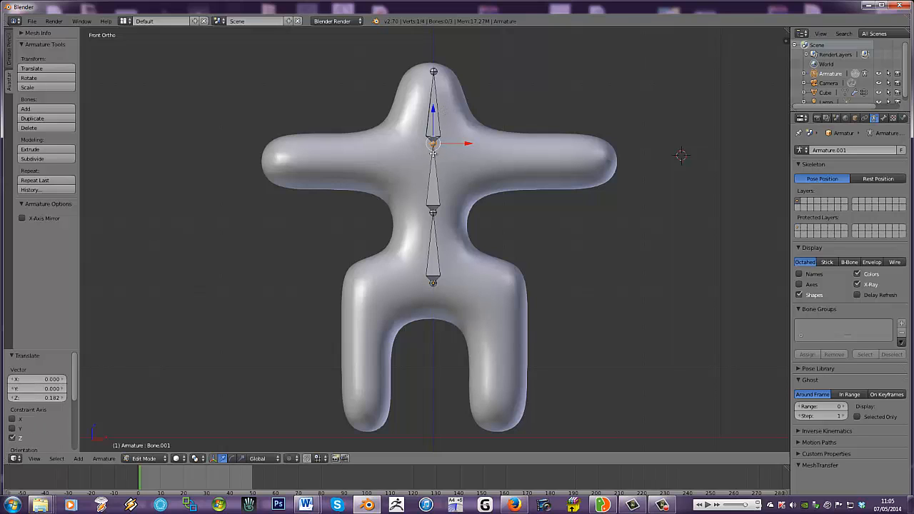
# - Extrude a shoulder bone to each side from the neck joint, about 0.61 along positive X and 0.69 along negative X, both sloping slightly down
pyautogui.press('e')
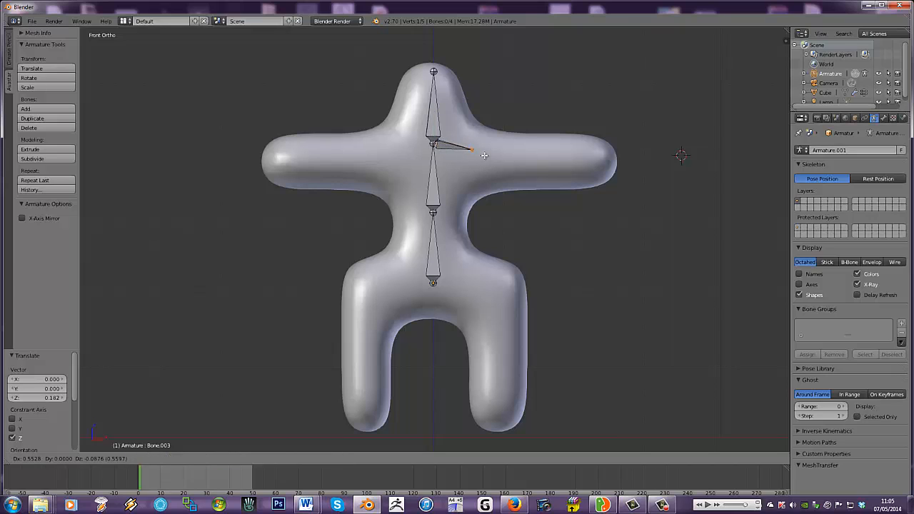
pyautogui.click(487, 156)
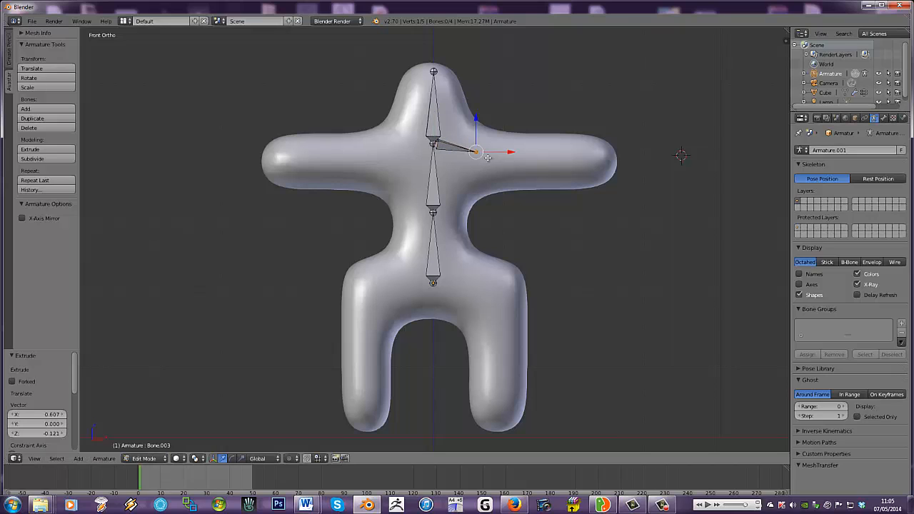
pyautogui.rightClick(432, 144)
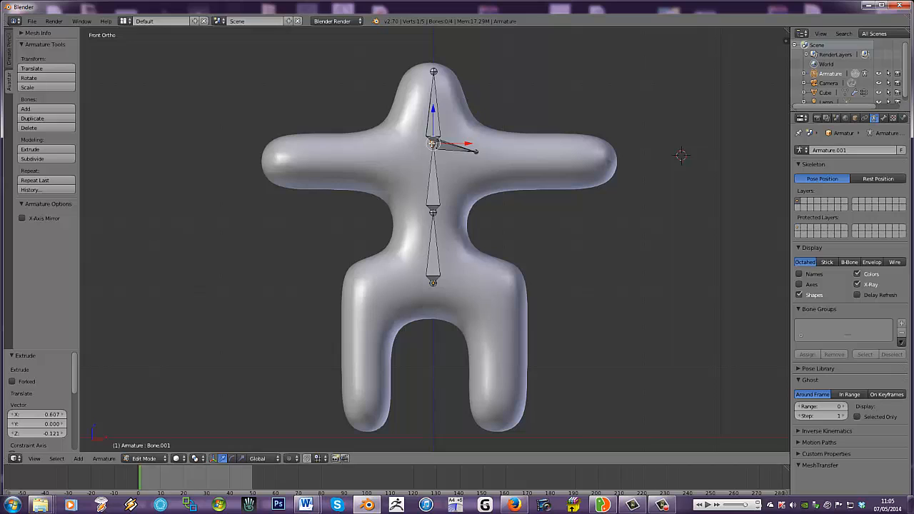
pyautogui.press('e')
pyautogui.click(383, 152)
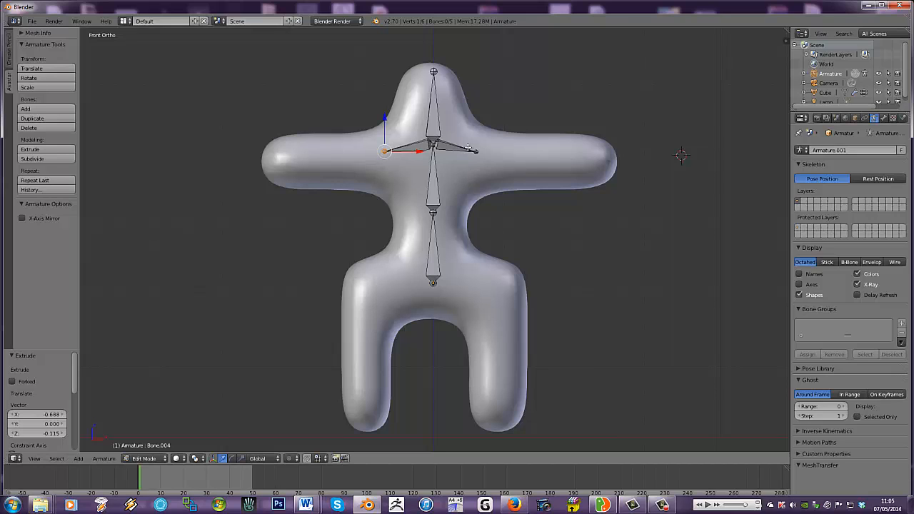
# - Extrude two arm bones from the positive-X shoulder tip, about 0.83 to the elbow and 0.95 to the hand end
pyautogui.rightClick(476, 151)
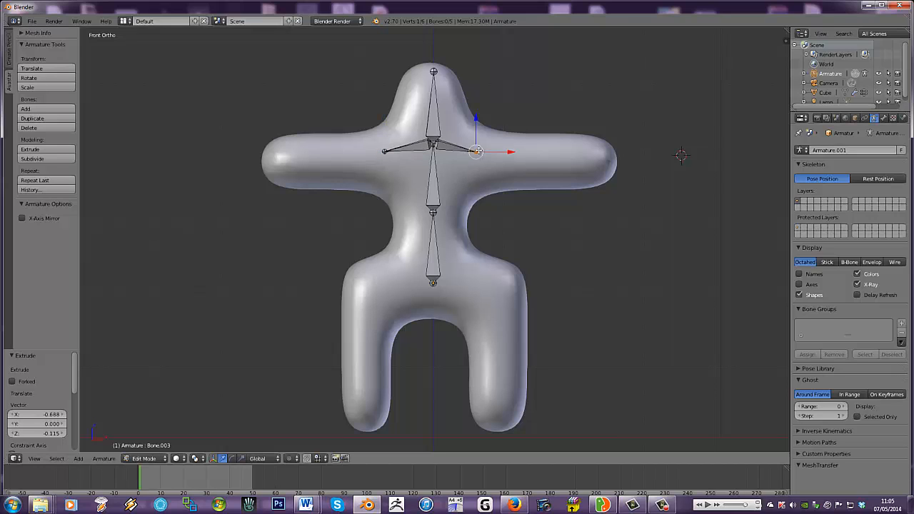
pyautogui.press('e')
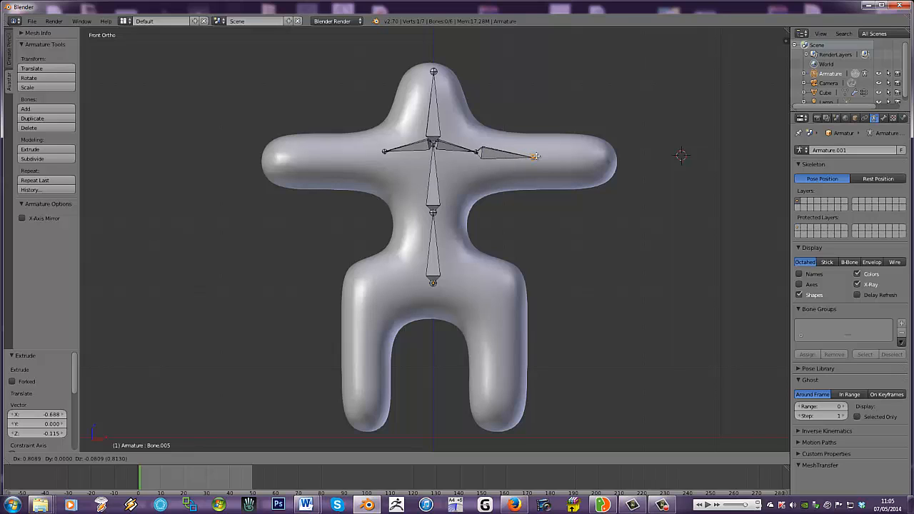
pyautogui.click(536, 156)
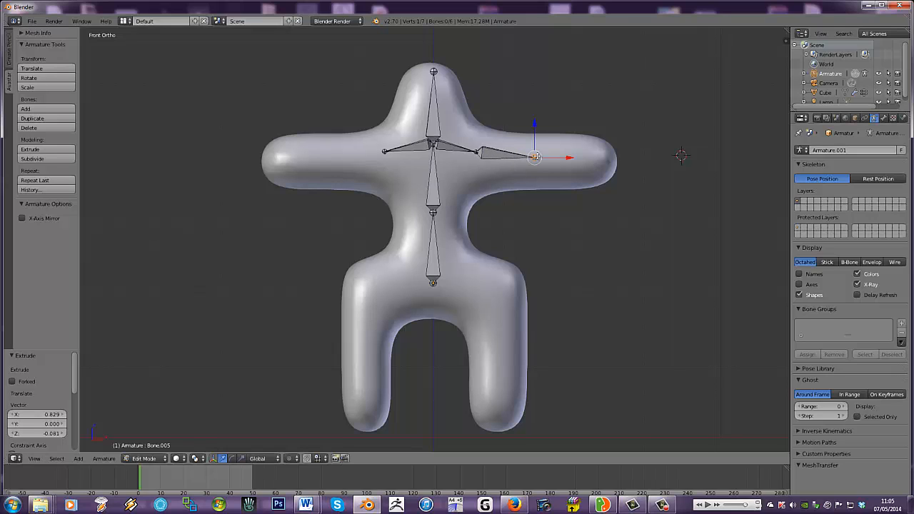
pyautogui.press('e')
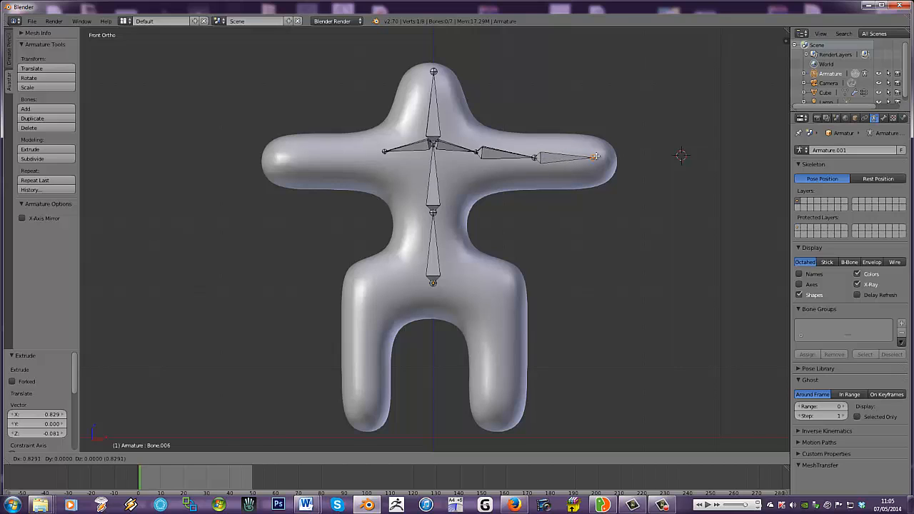
pyautogui.click(601, 157)
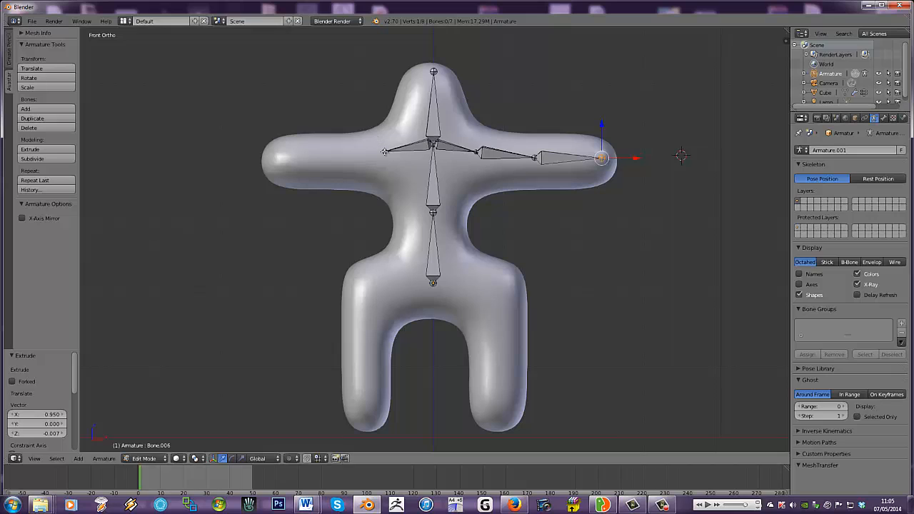
# - Extrude two arm bones from the negative-X shoulder tip, about 0.84 to the elbow and 0.74 to the hand end
pyautogui.rightClick(384, 152)
pyautogui.press('e')
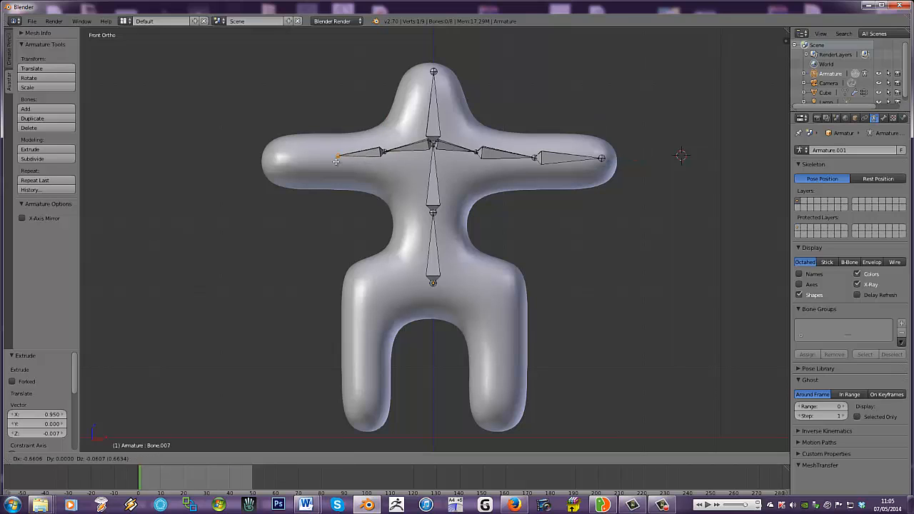
pyautogui.click(324, 158)
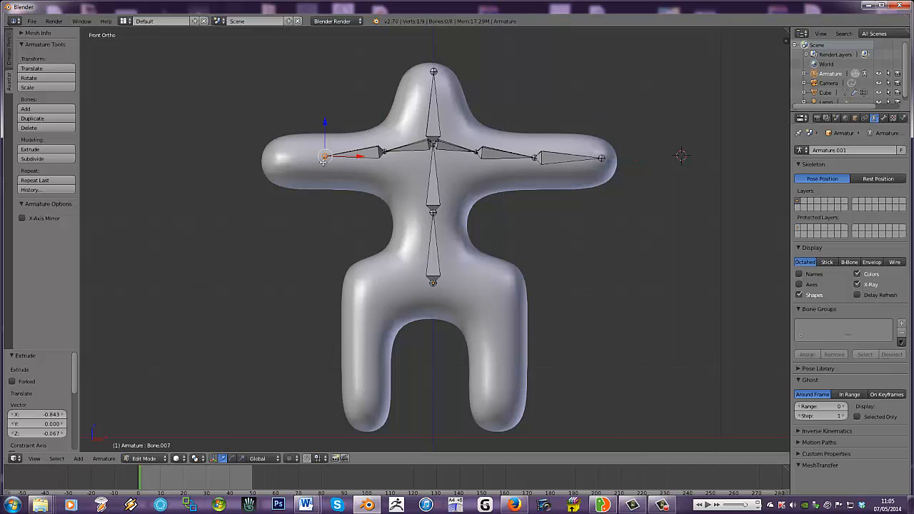
pyautogui.press('e')
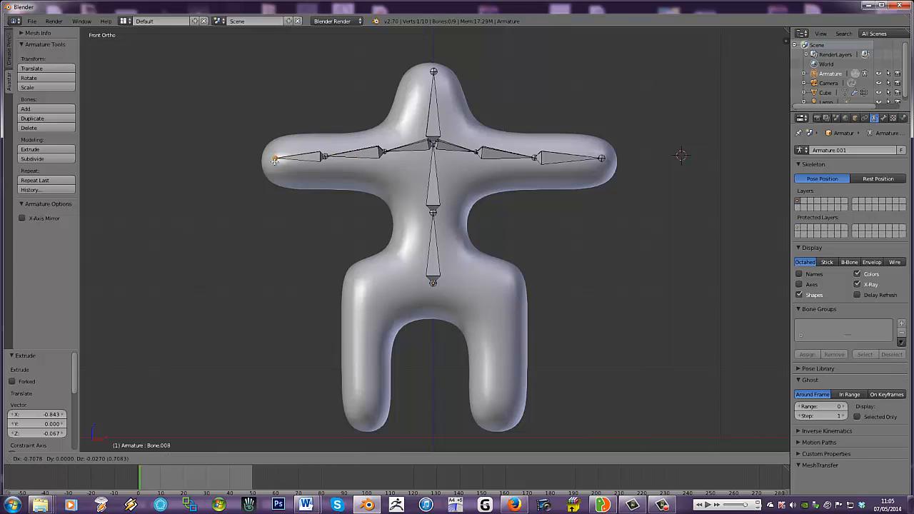
pyautogui.click(273, 160)
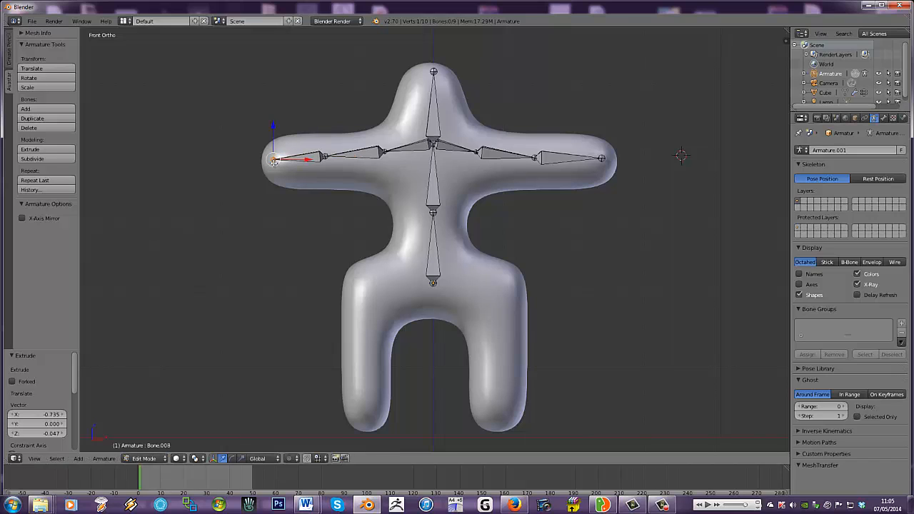
# - Extrude a hip bone to each side from the root bone's base, about 0.82 along positive X and 0.88 along negative X
pyautogui.rightClick(433, 283)
pyautogui.press('e')
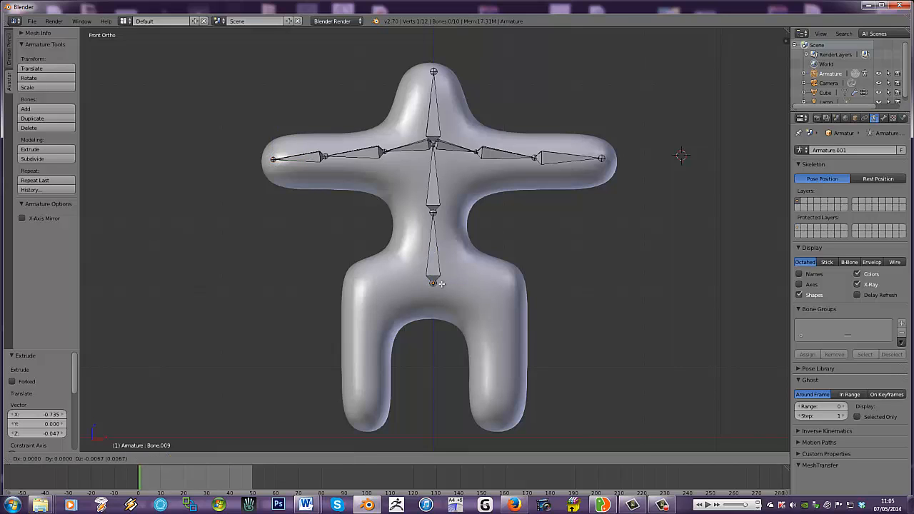
pyautogui.click(492, 283)
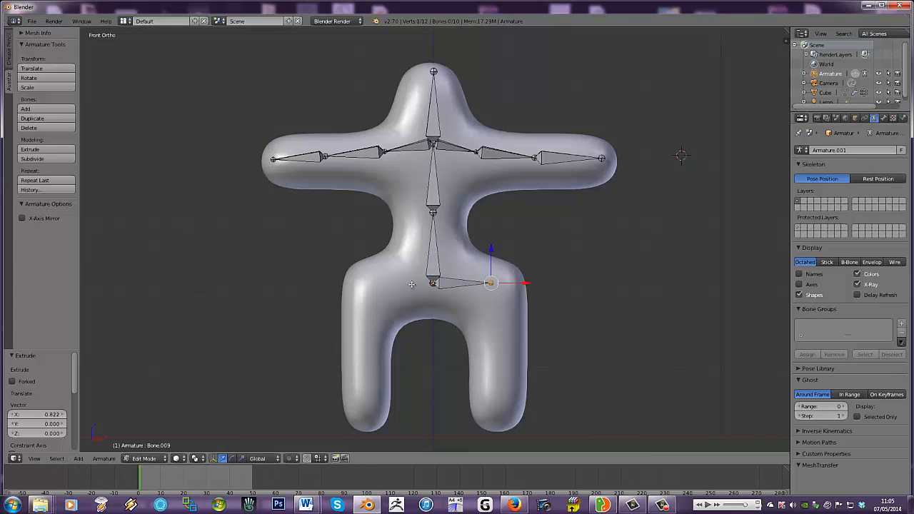
pyautogui.rightClick(433, 284)
pyautogui.press('e')
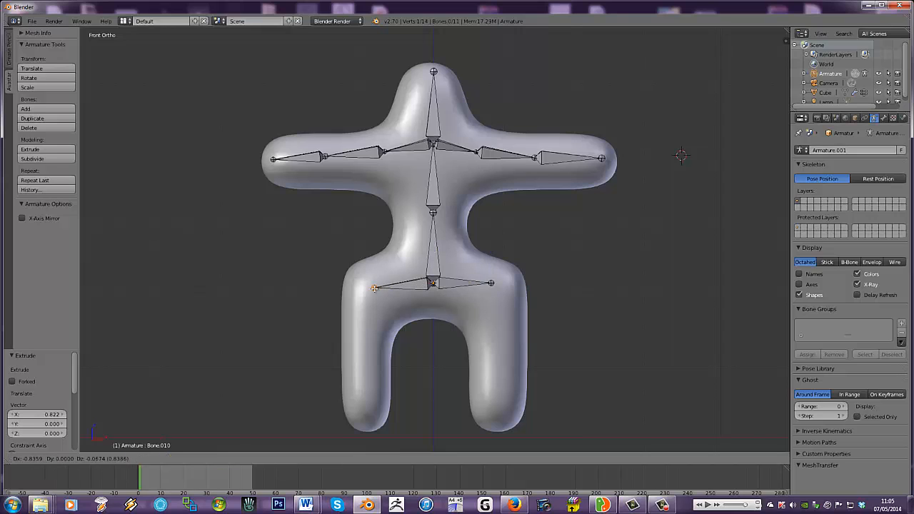
pyautogui.click(371, 285)
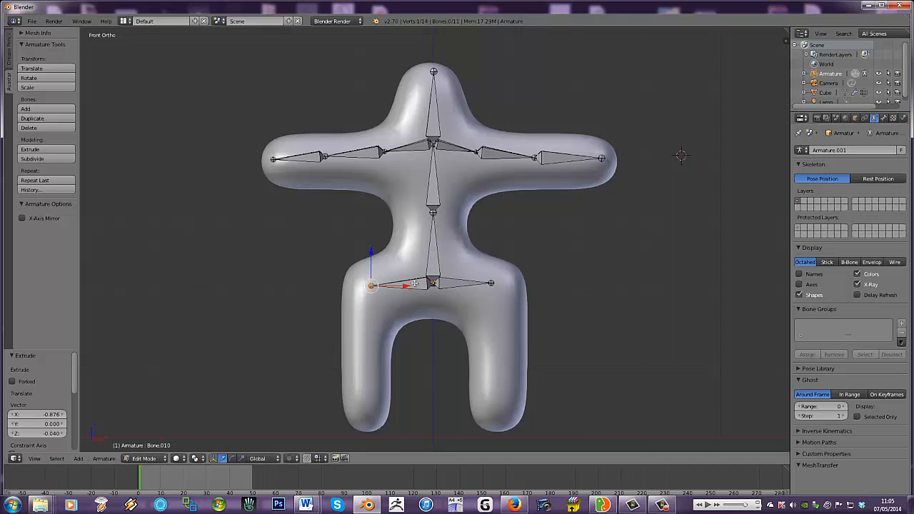
# - Extrude two leg bones downward from both hip tips together, about 1.03 to the knees and 0.92 to the ankles
pyautogui.keyDown('shift'); pyautogui.rightClick(490, 284); pyautogui.keyUp('shift')
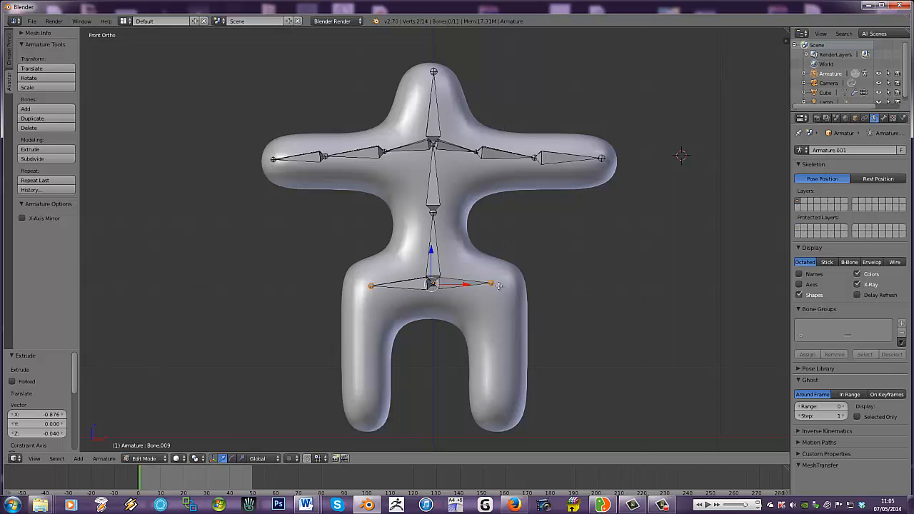
pyautogui.press('e')
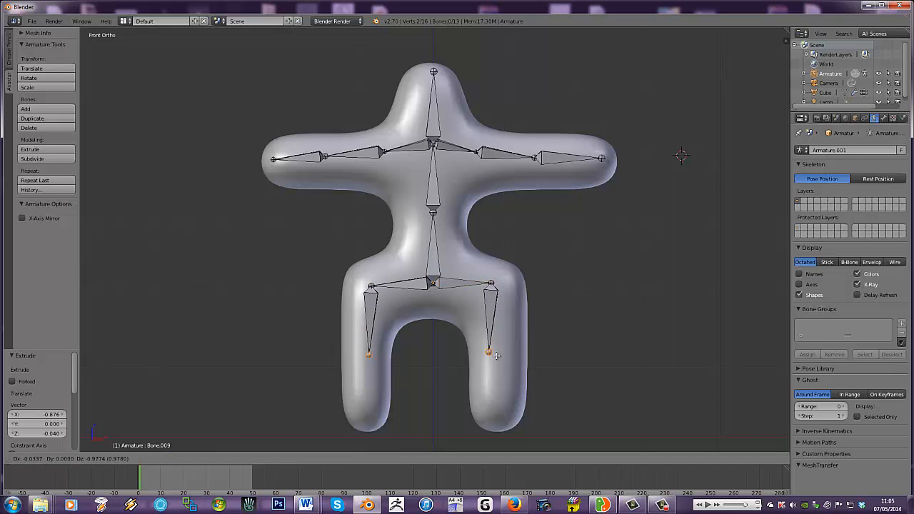
pyautogui.click(497, 359)
pyautogui.press('e')
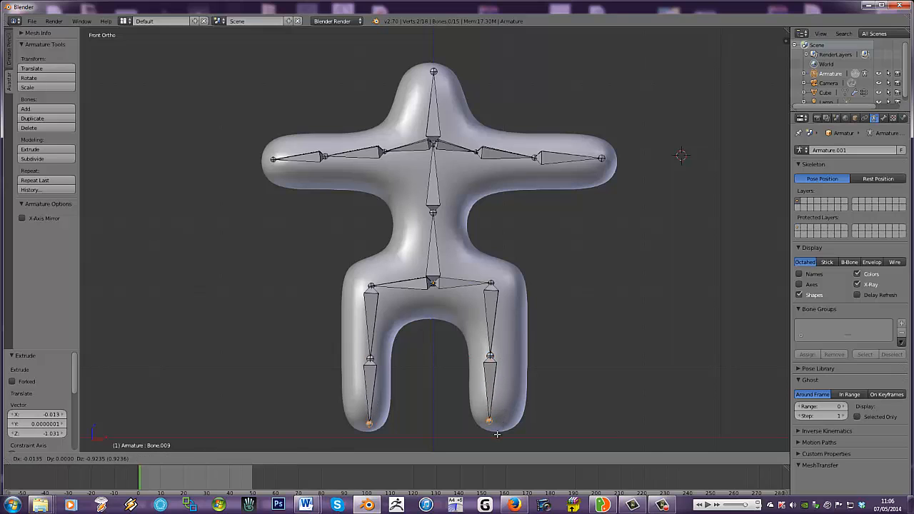
pyautogui.click(497, 431)
# - In the right side view, extrude foot bones forward from both ankles, about 0.74 along negative Y and sloping slightly down
pyautogui.press('KP_3')
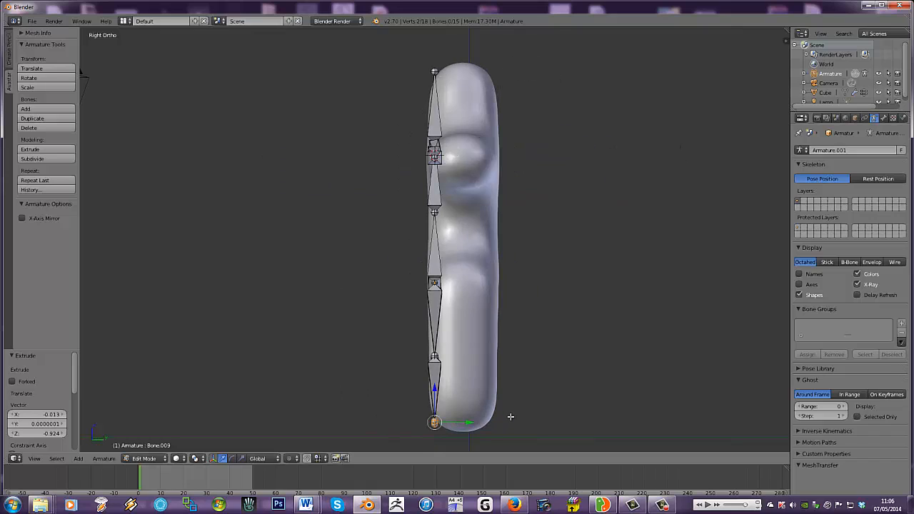
pyautogui.press('e')
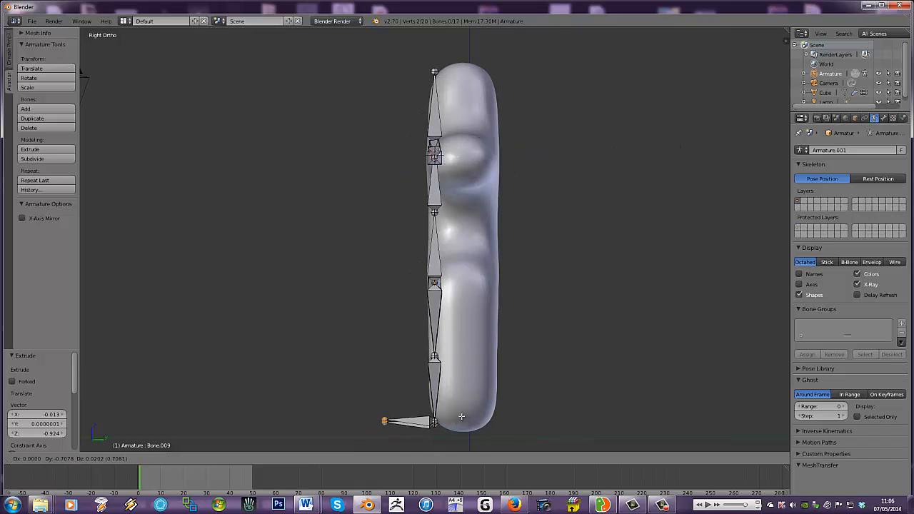
pyautogui.click(463, 421)
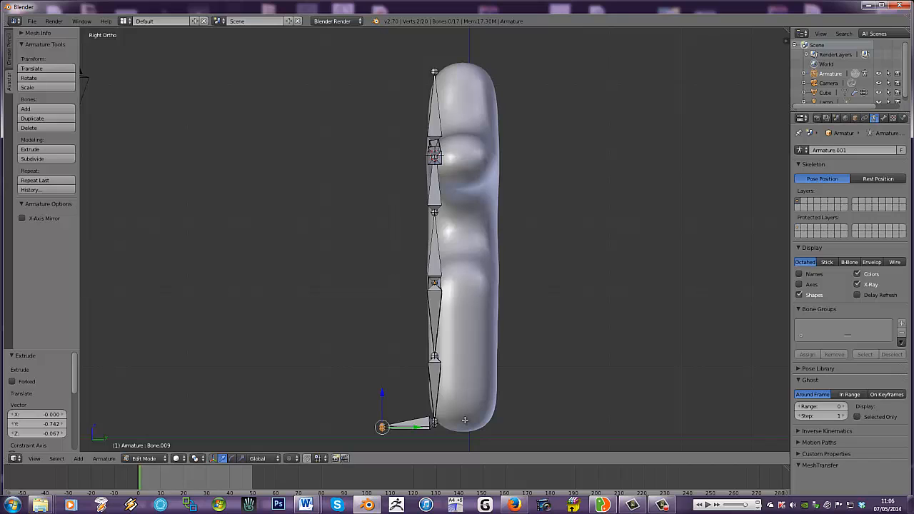
# - Select all bones and move them about 0.37 along Y into the middle of the body mesh
pyautogui.press('a')
pyautogui.press('a')
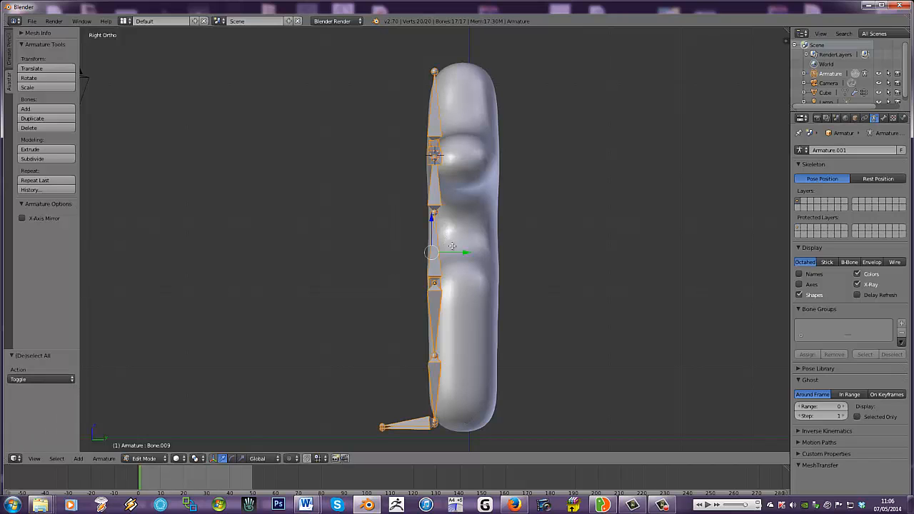
pyautogui.press('g')
pyautogui.press('y')
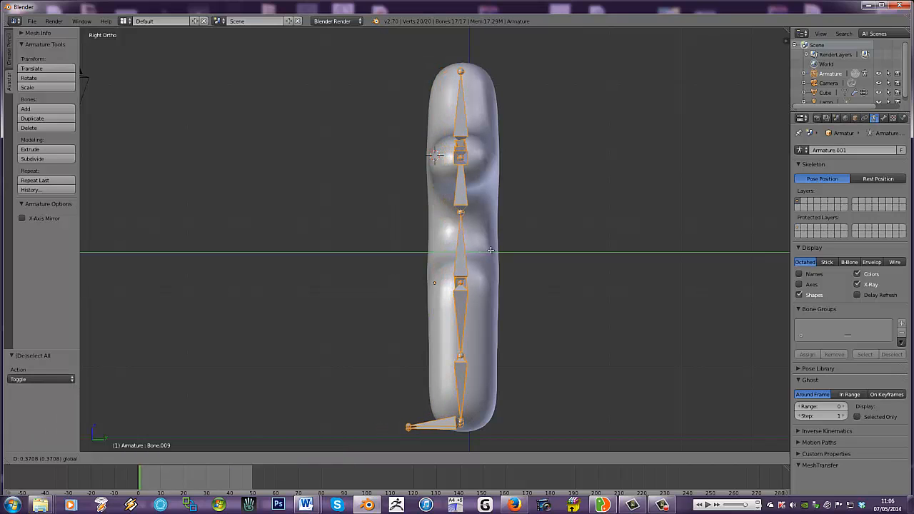
pyautogui.click(491, 250)
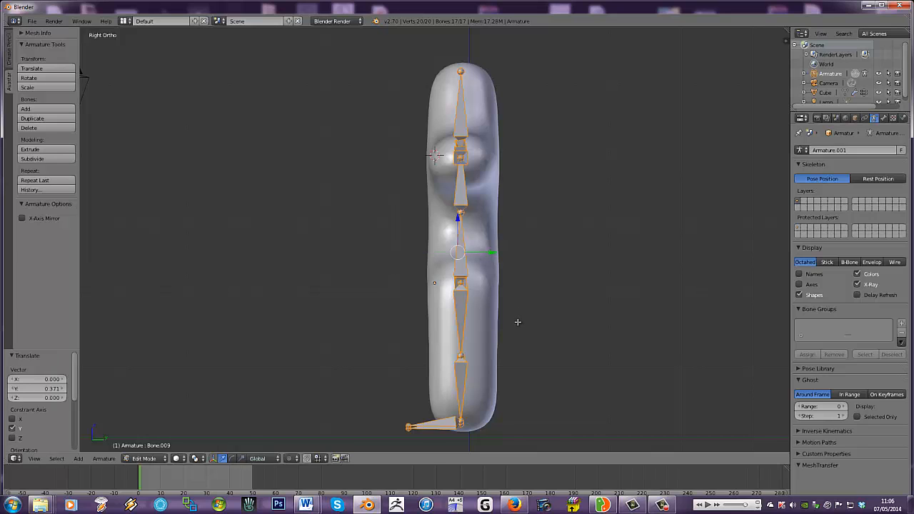
pyautogui.moveTo(516, 321); pyautogui.dragTo(597, 330, button='middle')
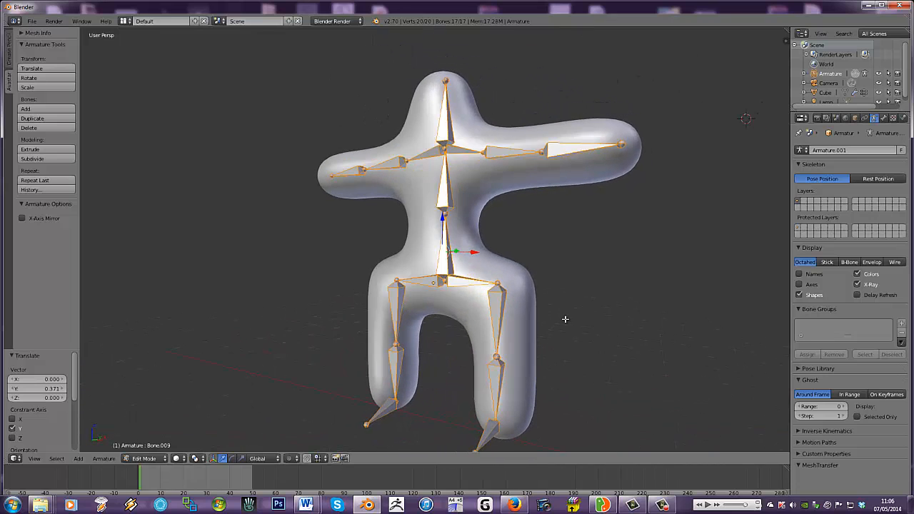
# - In Object Mode, select the body mesh and then the armature, and parent the mesh to the armature with automatic weights
pyautogui.press('KP_1')
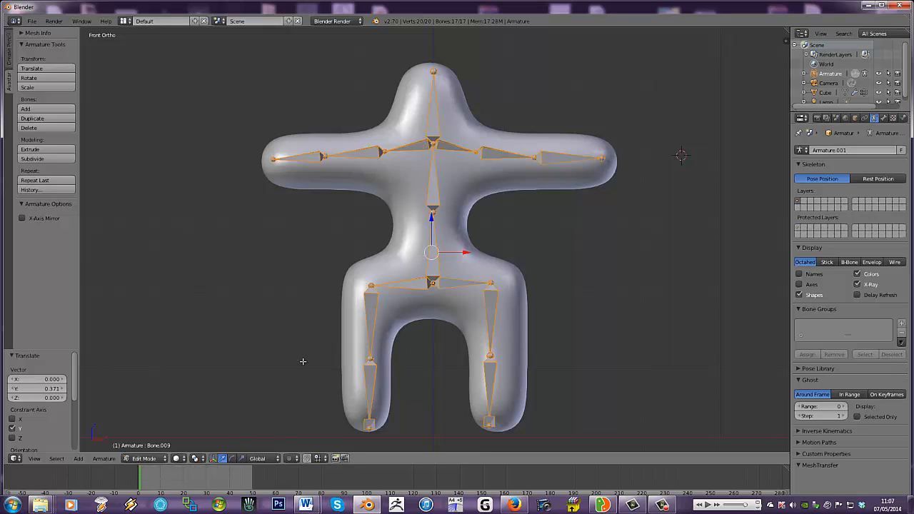
pyautogui.click(143, 458)
pyautogui.click(140, 447)
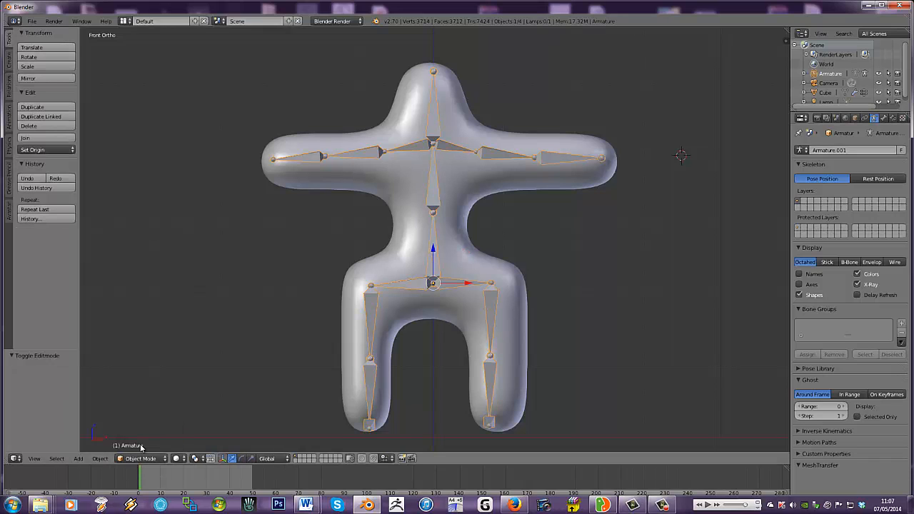
pyautogui.rightClick(367, 266)
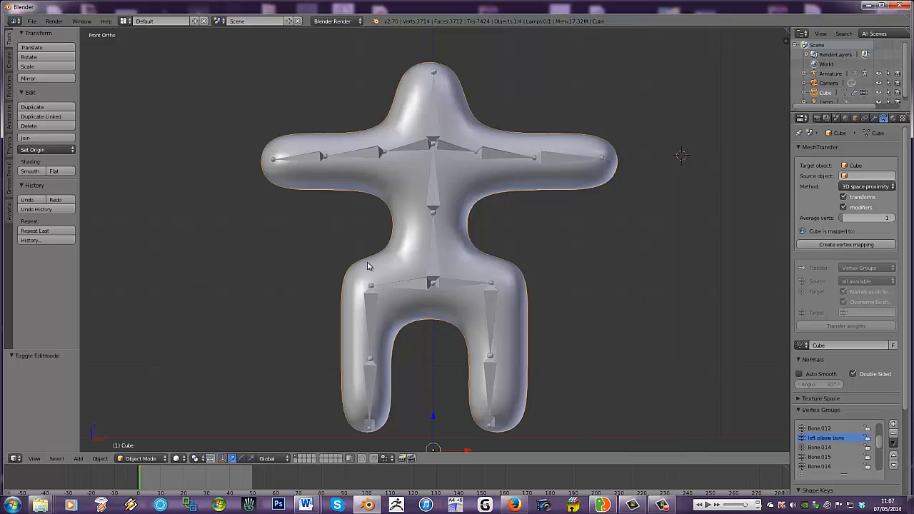
pyautogui.keyDown('shift'); pyautogui.rightClick(432, 198); pyautogui.keyUp('shift')
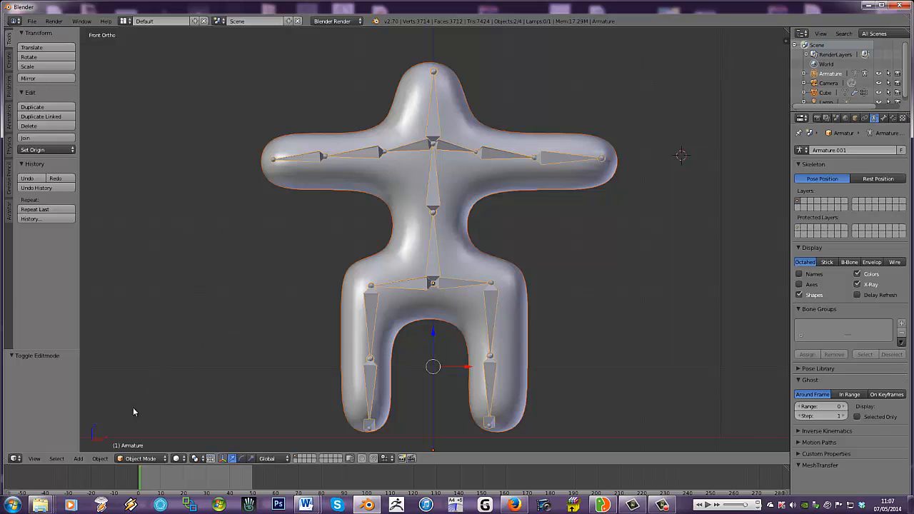
pyautogui.click(99, 458)
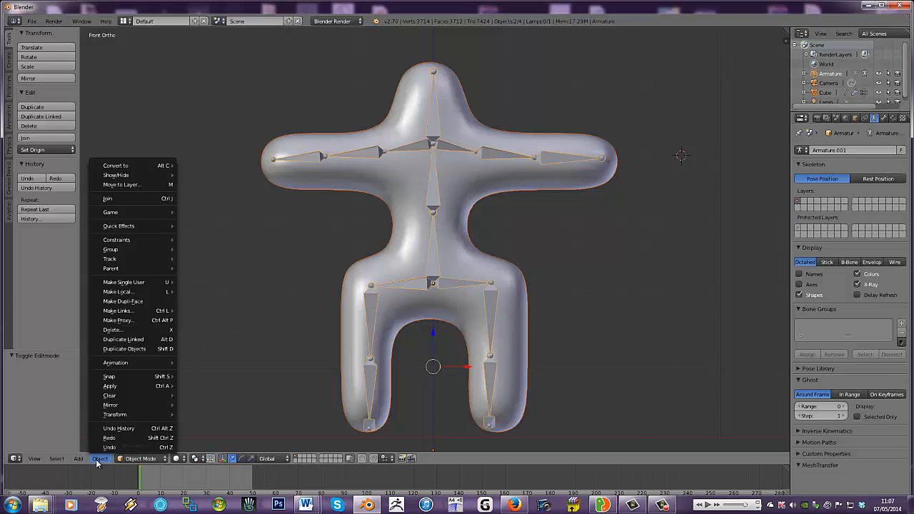
pyautogui.moveTo(115, 269)
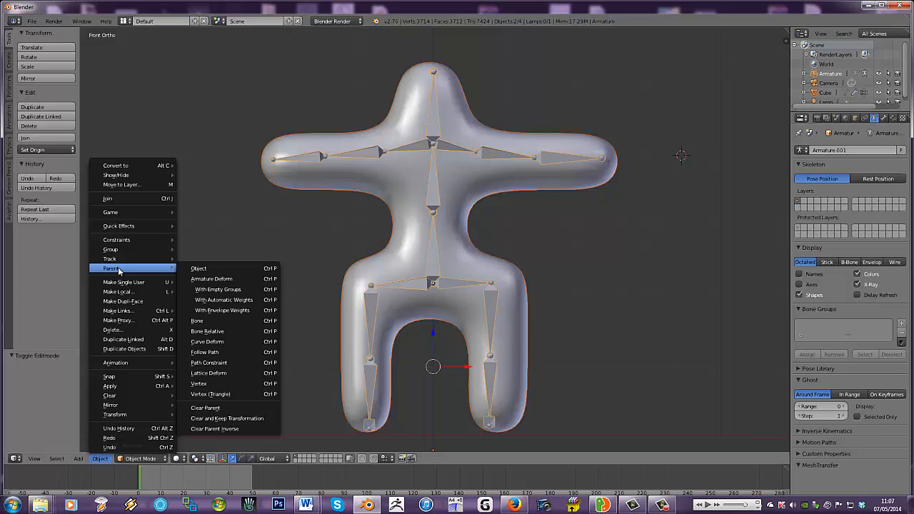
pyautogui.click(197, 269)
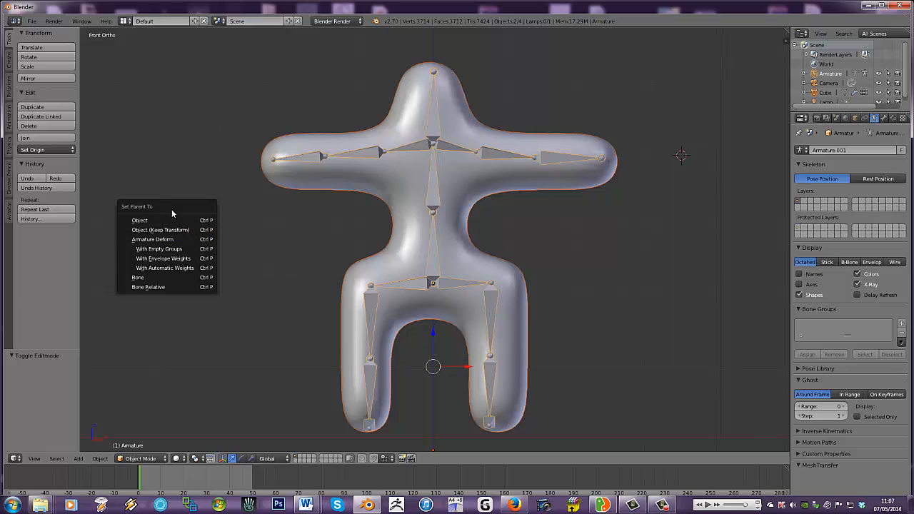
pyautogui.click(169, 268)
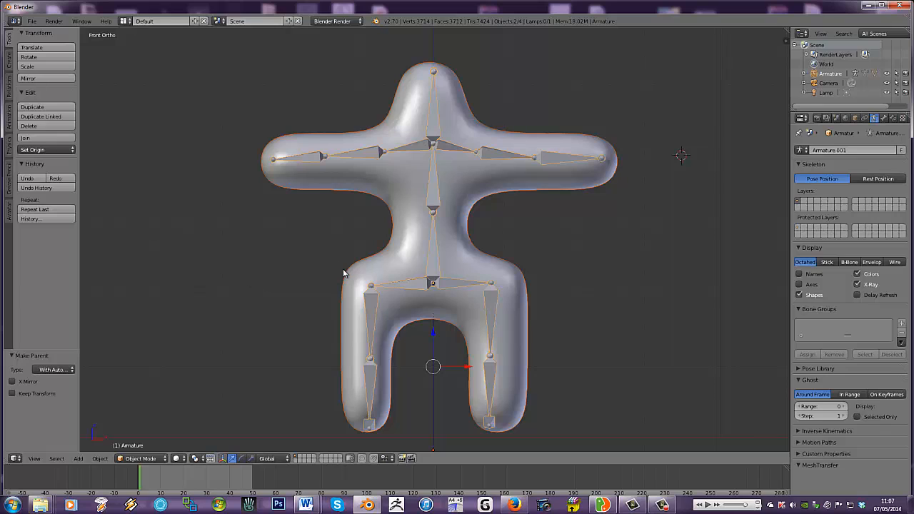
# - Select only the body mesh and switch it to Weight Paint mode
pyautogui.click(140, 460)
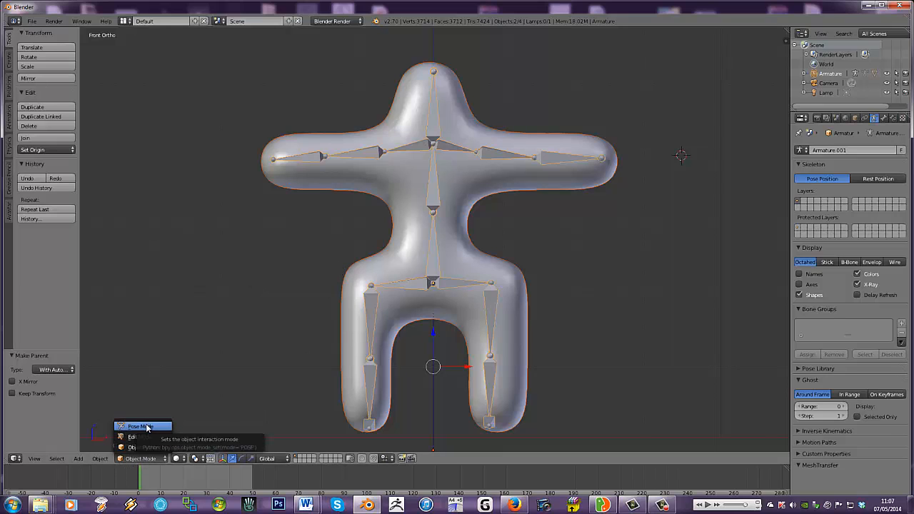
pyautogui.rightClick(406, 233)
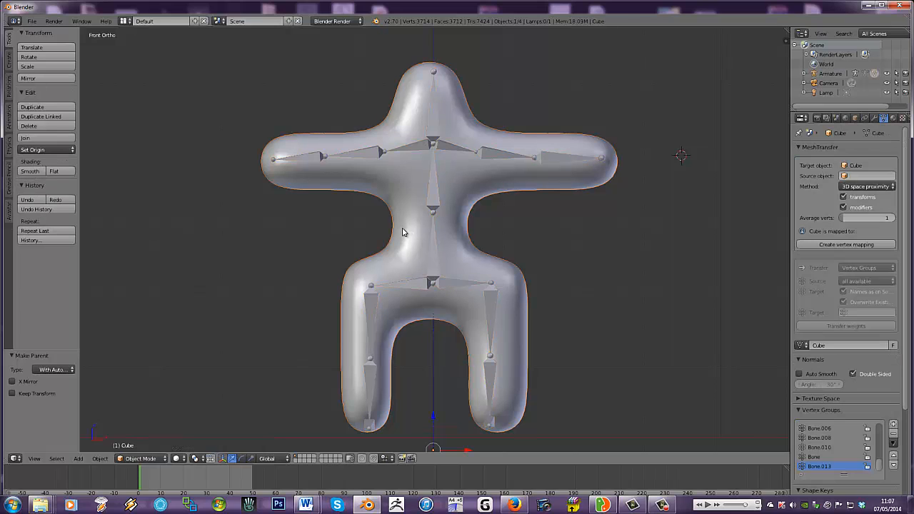
pyautogui.click(140, 459)
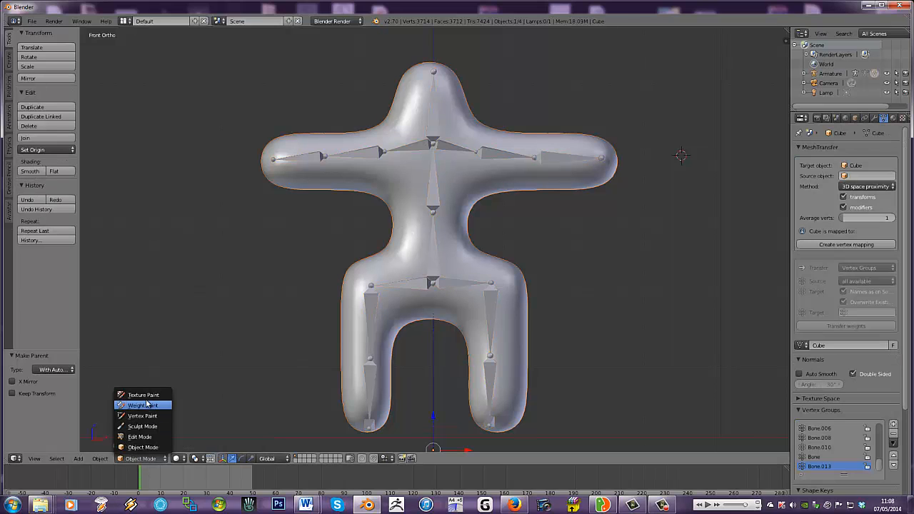
pyautogui.click(144, 406)
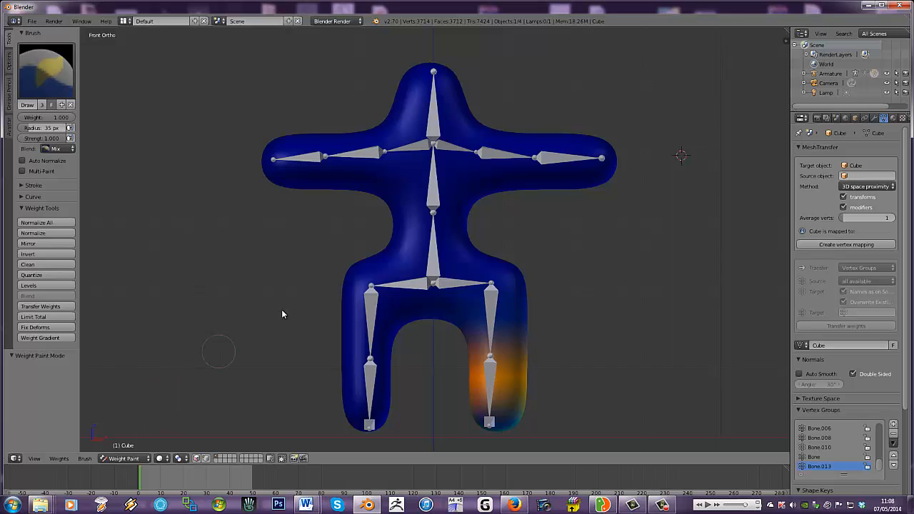
# - Select the armature and switch it to Pose Mode
pyautogui.rightClick(492, 303)
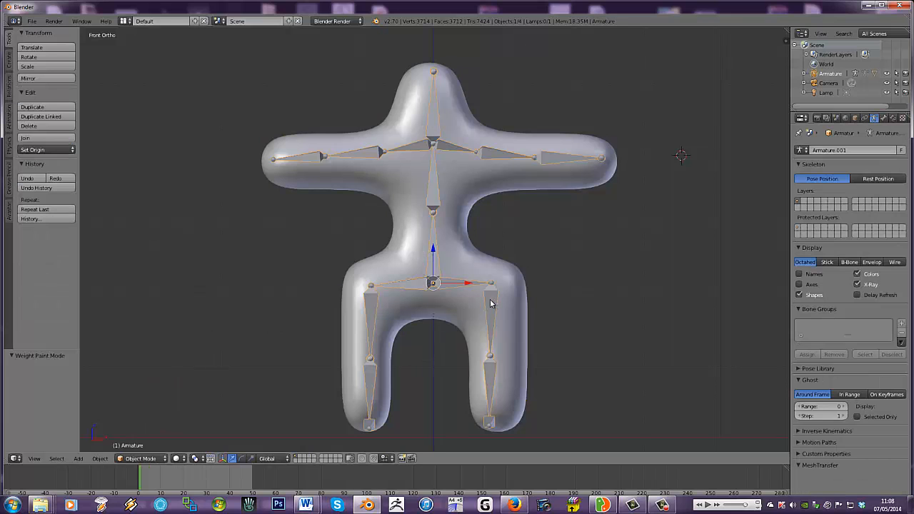
pyautogui.rightClick(402, 328)
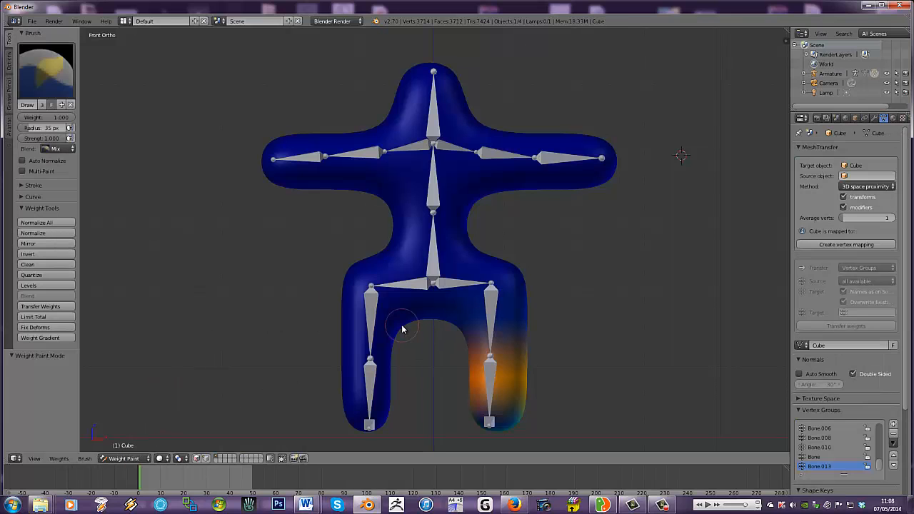
pyautogui.rightClick(449, 288)
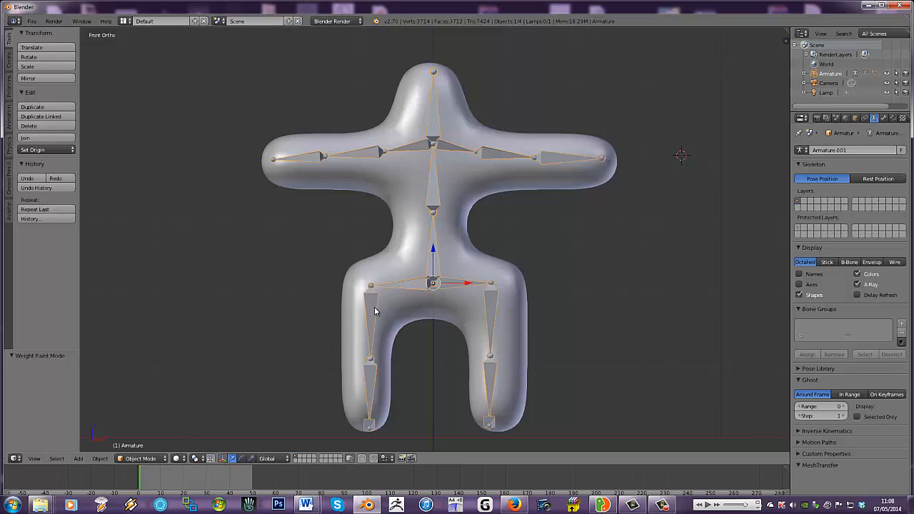
pyautogui.click(146, 460)
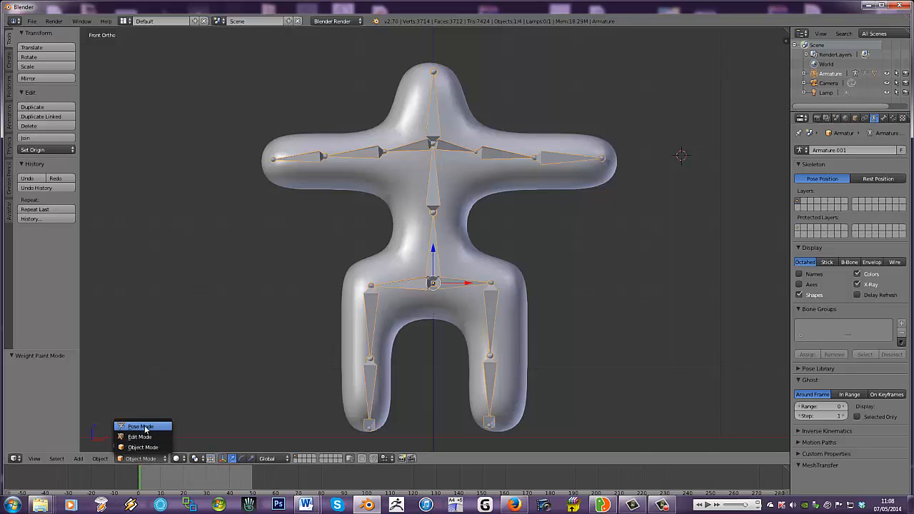
pyautogui.click(146, 427)
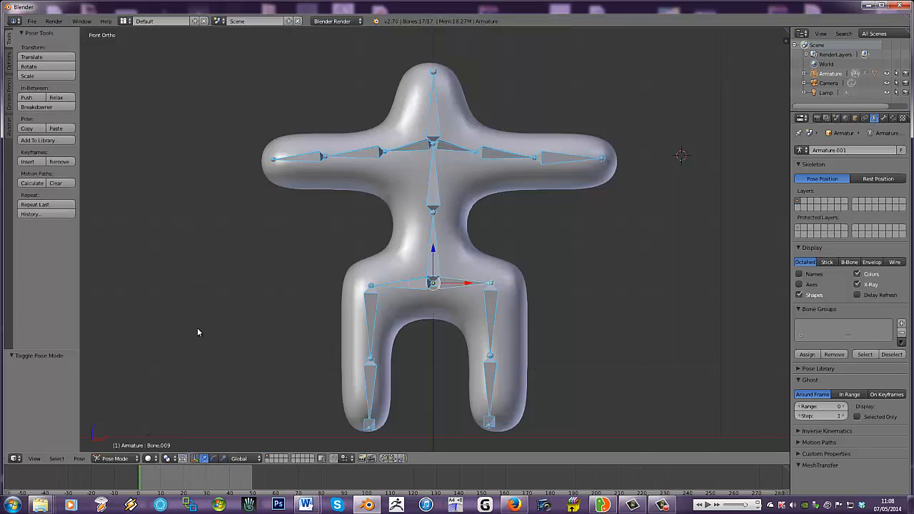
# - Rotate both upper arm bones downward, Bone.007 by about -39° and Bone.005 by about 38°
pyautogui.rightClick(373, 157)
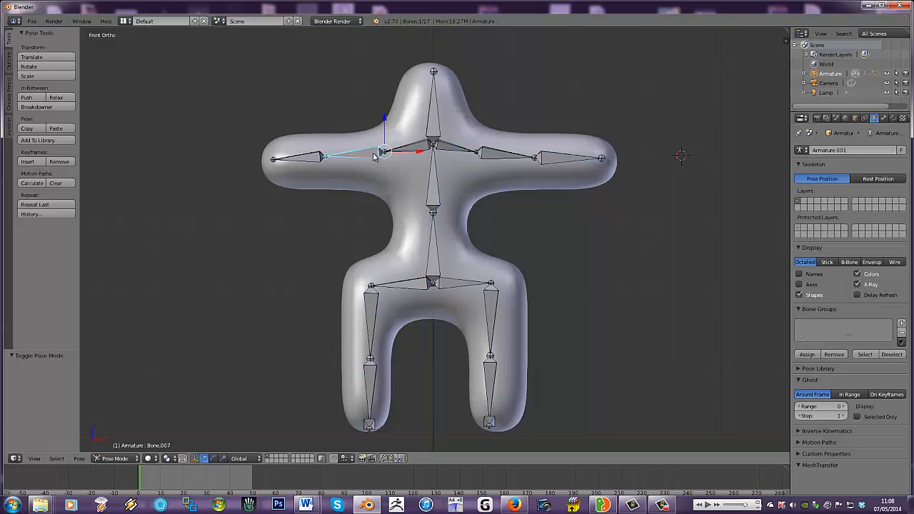
pyautogui.press('r')
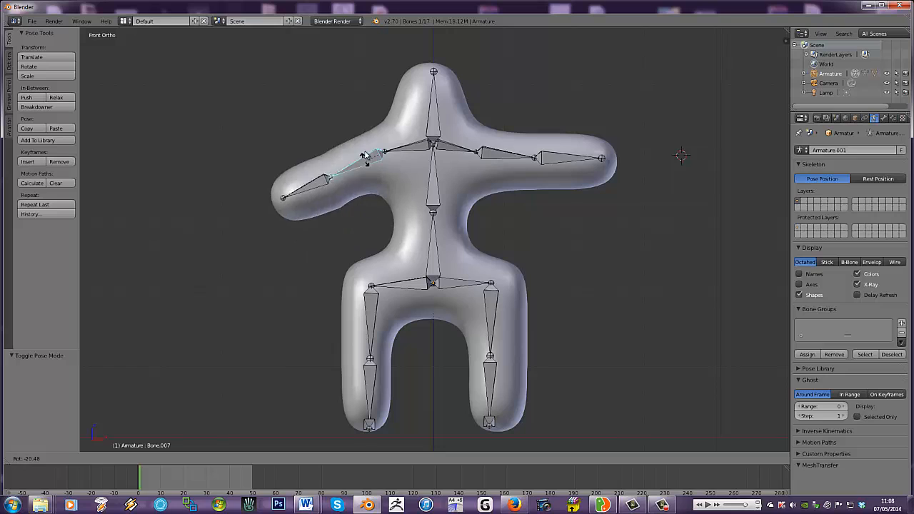
pyautogui.click(369, 175)
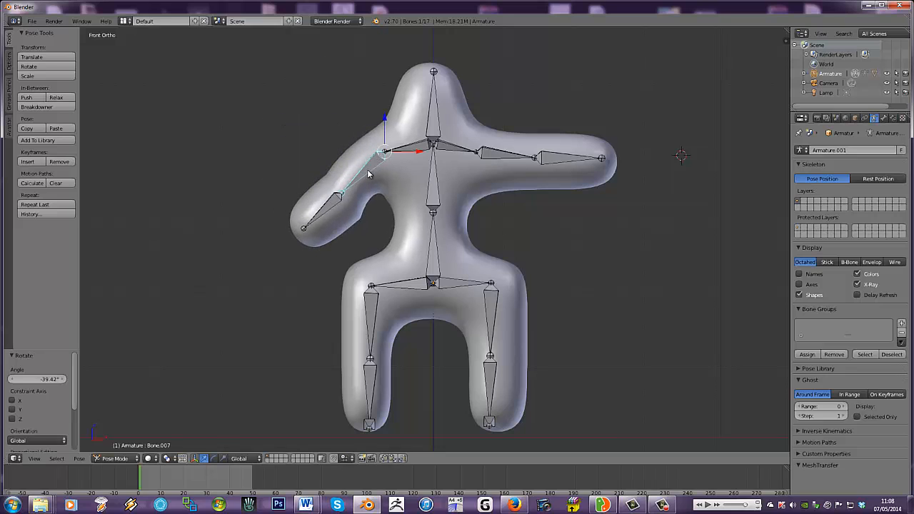
pyautogui.rightClick(500, 155)
pyautogui.press('r')
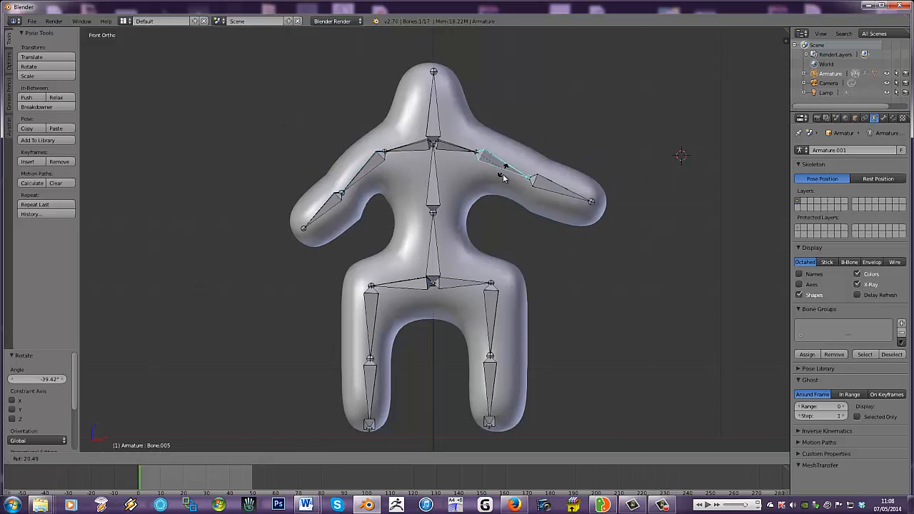
pyautogui.click(501, 186)
# - Select the weight-painted body mesh and examine the weights of the thigh, hip, spine, head and Bone.007 and Bone.008 arm bones
pyautogui.rightClick(347, 226)
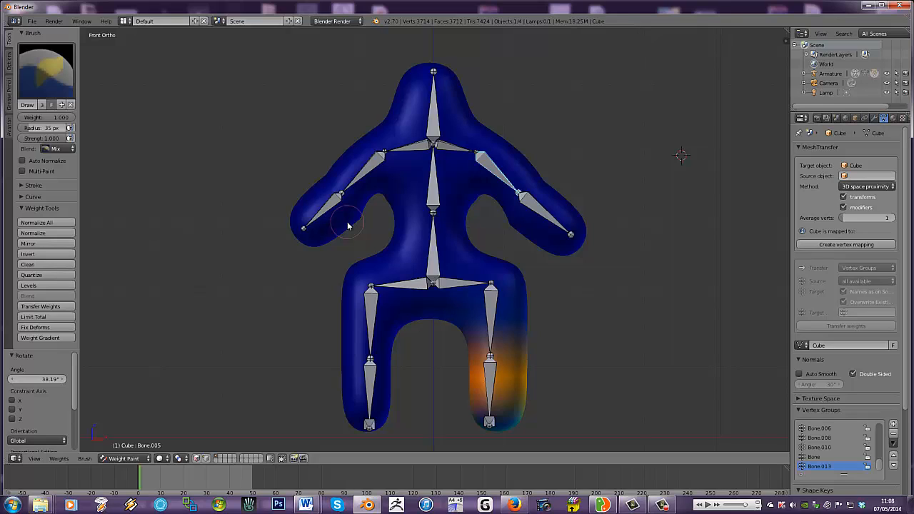
pyautogui.rightClick(492, 309)
pyautogui.rightClick(457, 288)
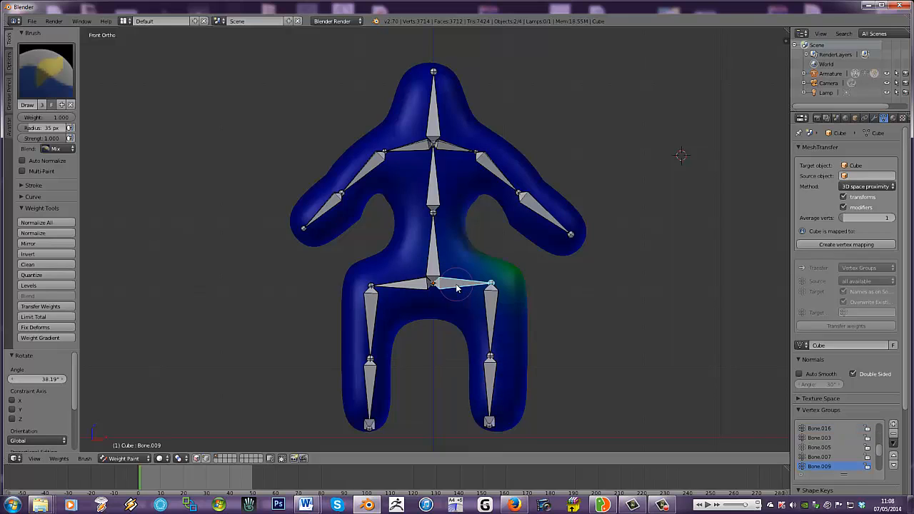
pyautogui.rightClick(436, 253)
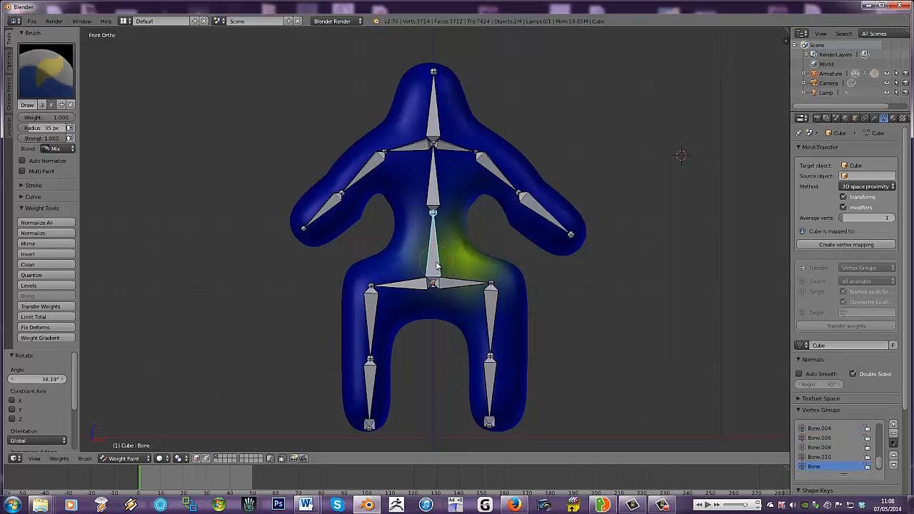
pyautogui.rightClick(435, 198)
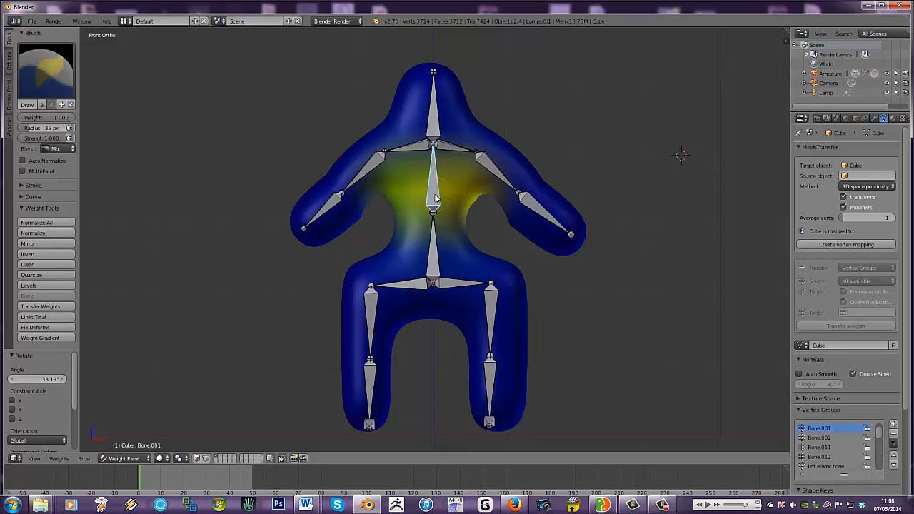
pyautogui.rightClick(434, 128)
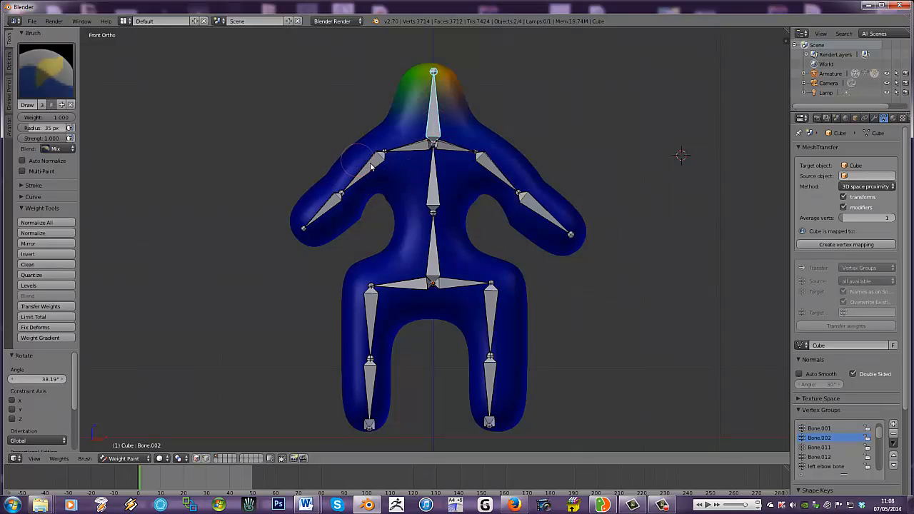
pyautogui.rightClick(357, 187)
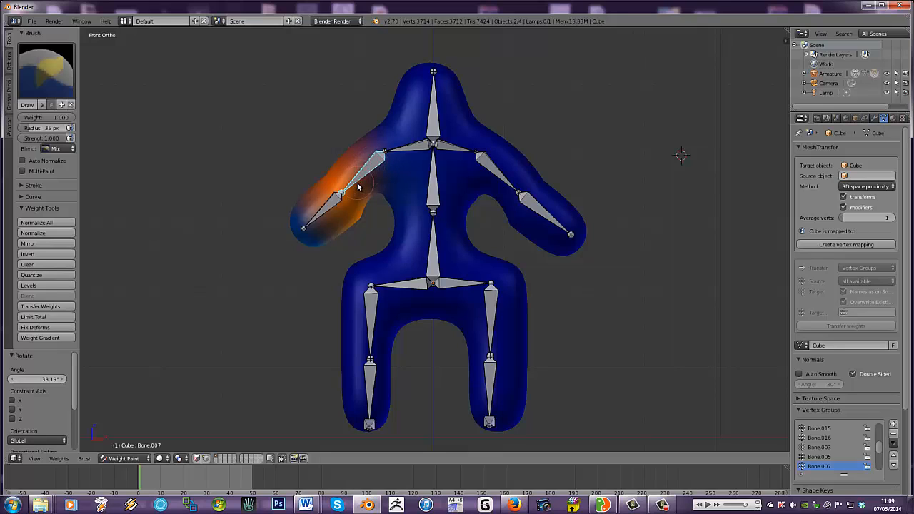
pyautogui.rightClick(332, 207)
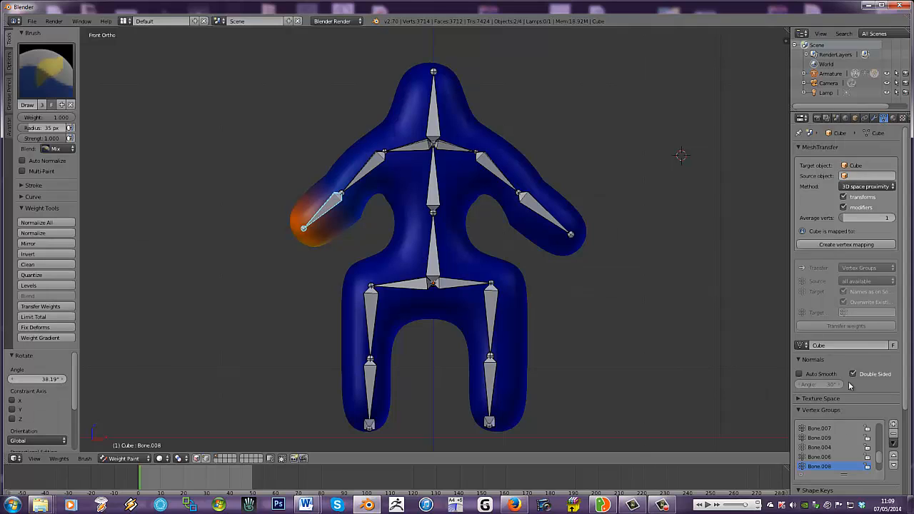
# - Examine the pelvis and Bone.001 vertex groups of the body mesh
pyautogui.scroll(-3, 904, 353)
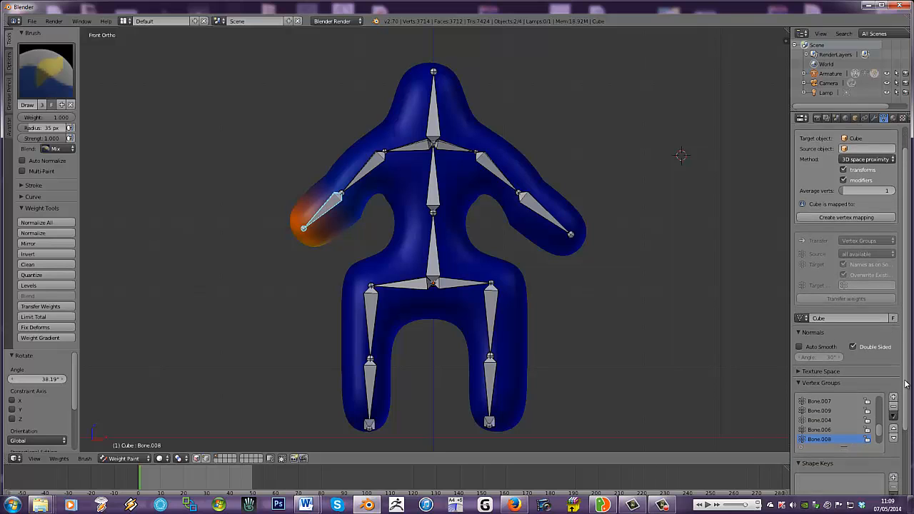
pyautogui.moveTo(879, 415); pyautogui.dragTo(881, 384)
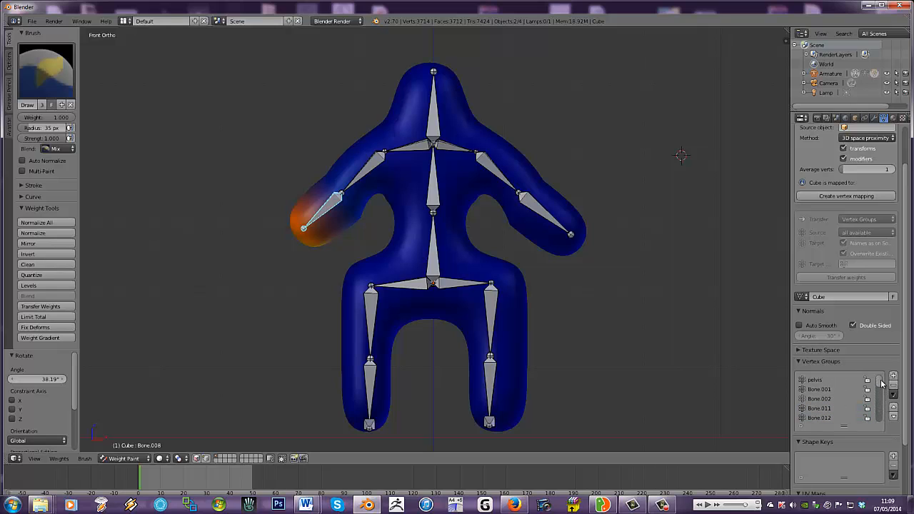
pyautogui.click(819, 381)
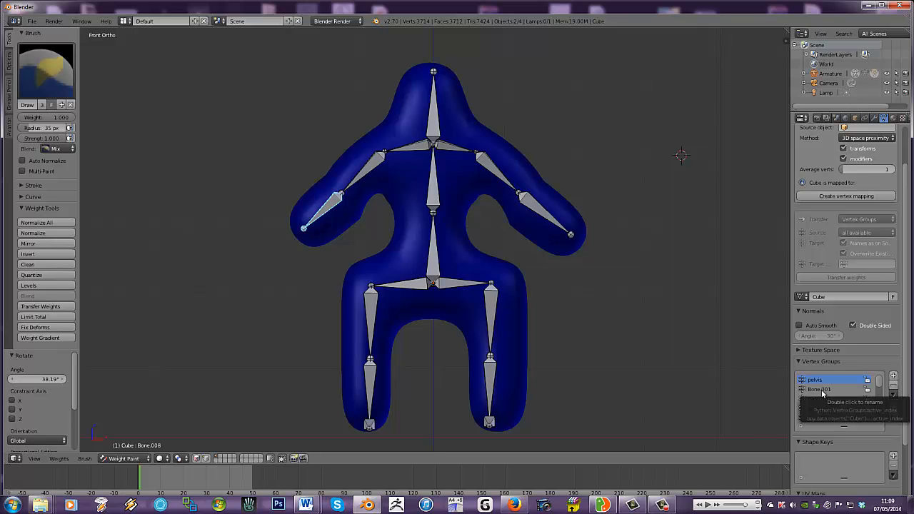
pyautogui.click(821, 390)
pyautogui.click(818, 382)
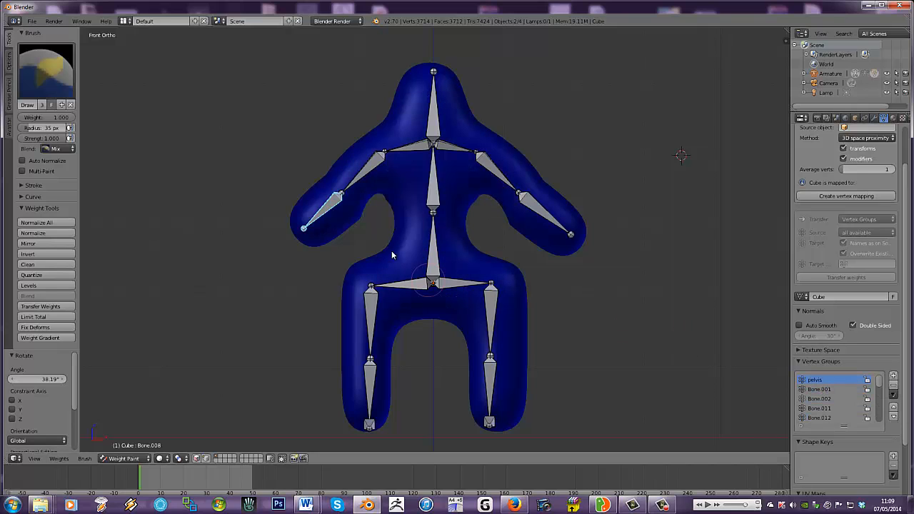
# - Compare the weights of the shoulder bones and the upper and lower arm bones on both sides of the body
pyautogui.rightClick(339, 225)
pyautogui.rightClick(357, 178)
pyautogui.rightClick(412, 154)
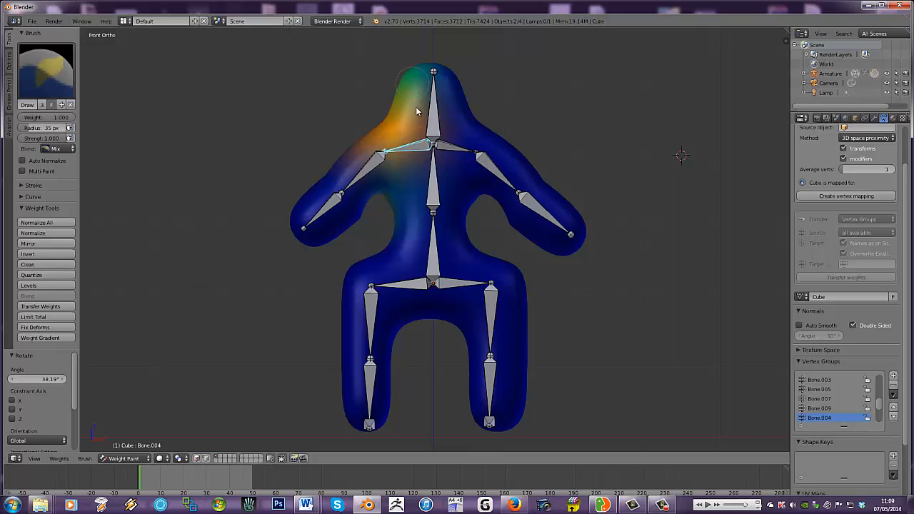
pyautogui.rightClick(454, 149)
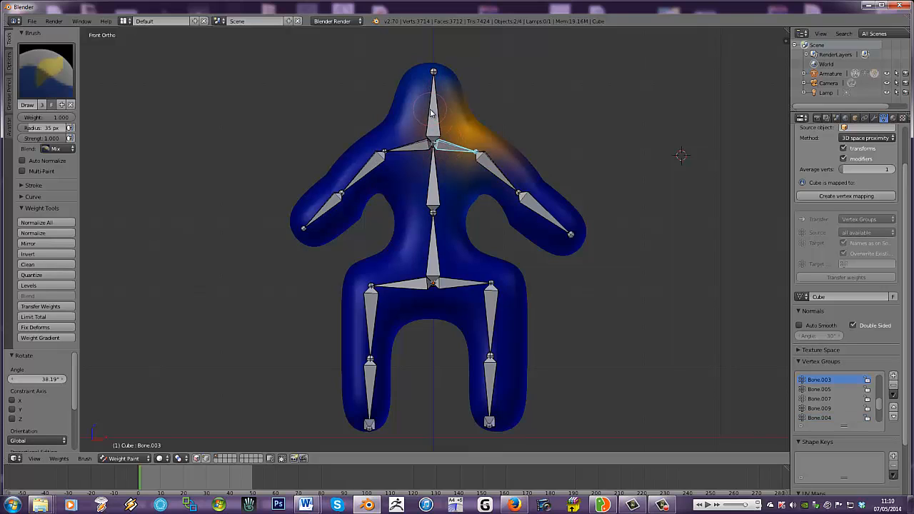
pyautogui.rightClick(417, 149)
pyautogui.rightClick(459, 149)
pyautogui.rightClick(488, 167)
pyautogui.rightClick(536, 212)
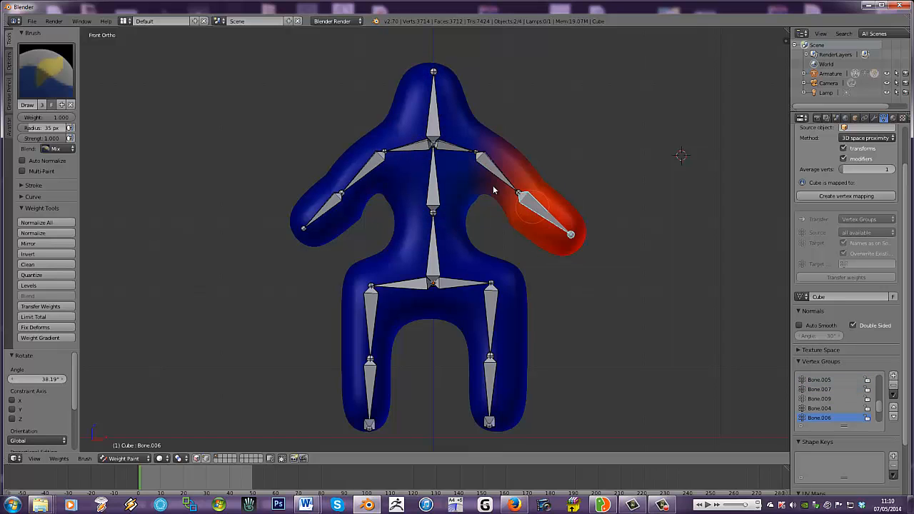
pyautogui.rightClick(492, 175)
pyautogui.moveTo(606, 164)
pyautogui.mouseDown(button='middle')
pyautogui.moveTo(425, 162)
pyautogui.moveTo(527, 168)
pyautogui.moveTo(614, 148)
pyautogui.moveTo(597, 164)
pyautogui.mouseUp(button='middle')
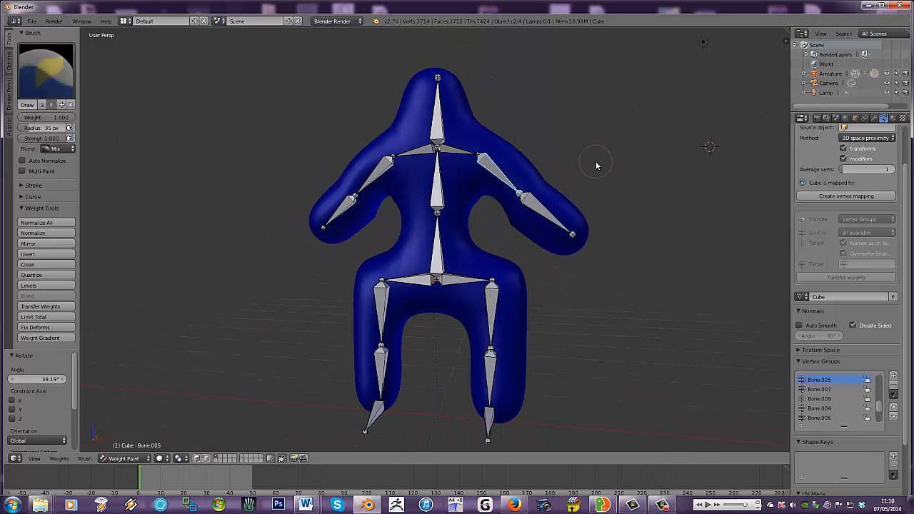
pyautogui.rightClick(535, 207)
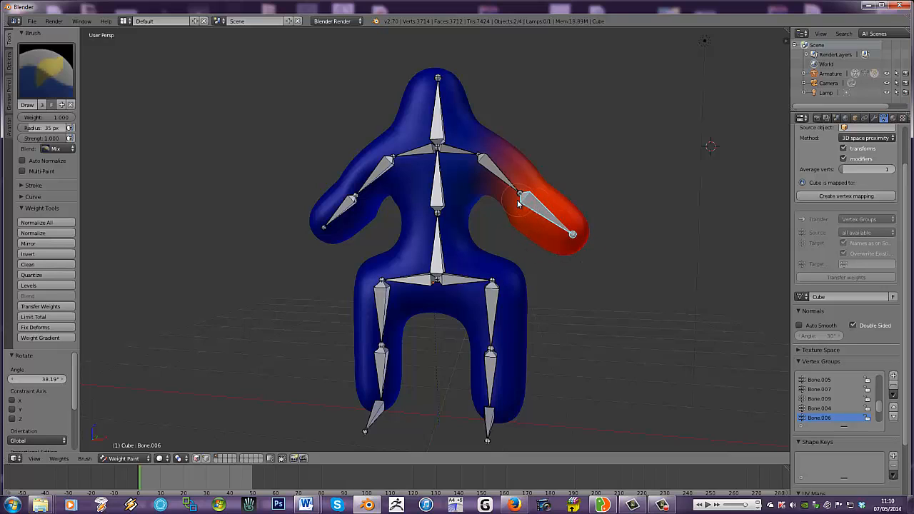
# - Select the upper arm bone Bone.005 and paint weight near it on the mesh with the Add brush
pyautogui.rightClick(494, 173)
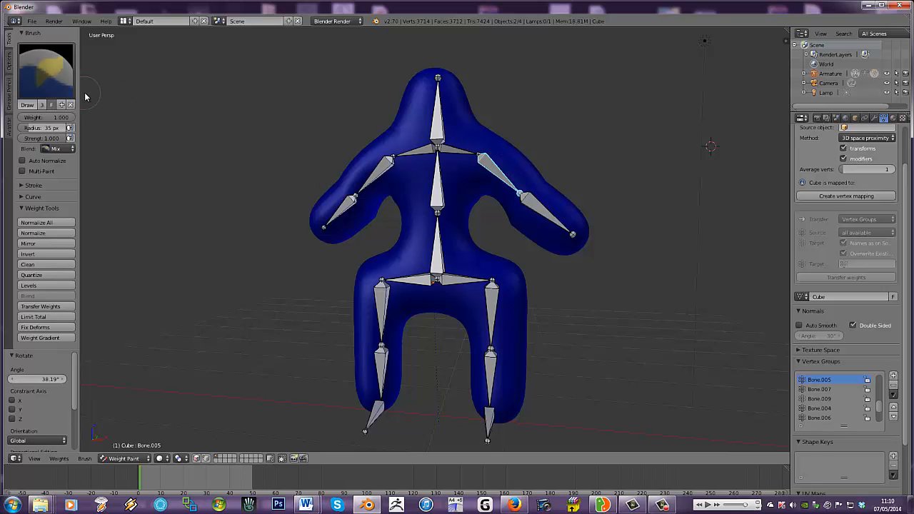
pyautogui.click(48, 68)
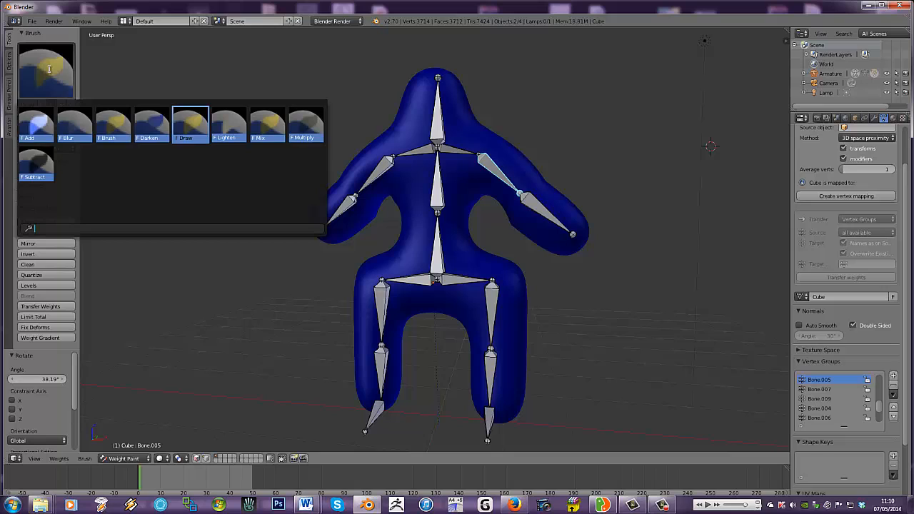
pyautogui.click(34, 125)
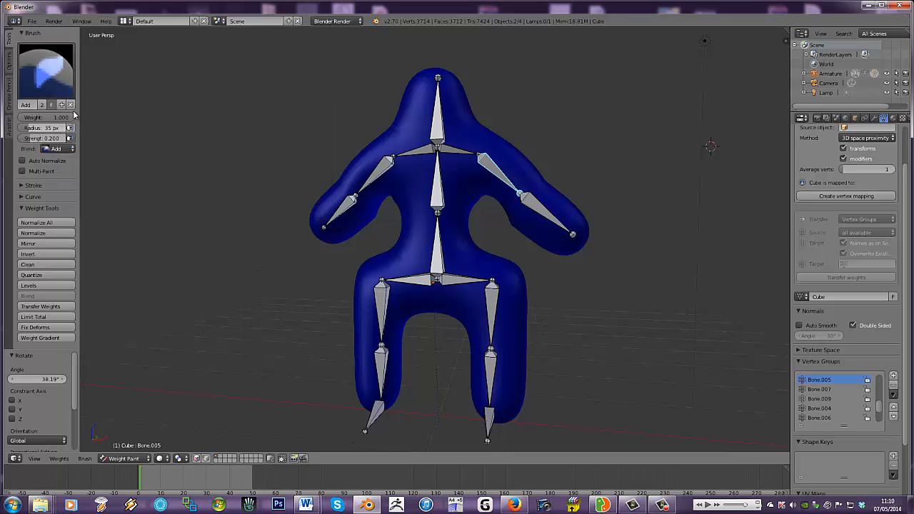
pyautogui.click(488, 177)
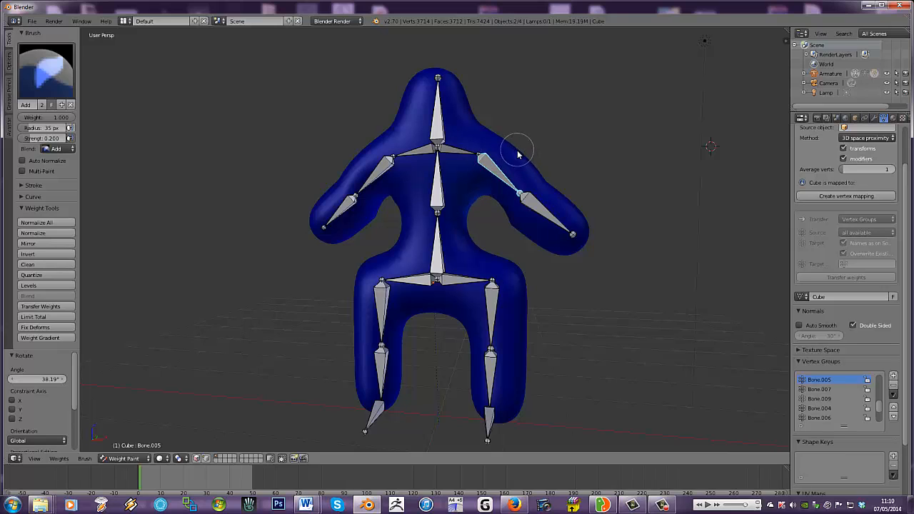
# - Select all bones and return the body mesh to Object Mode
pyautogui.rightClick(510, 159)
pyautogui.press('a')
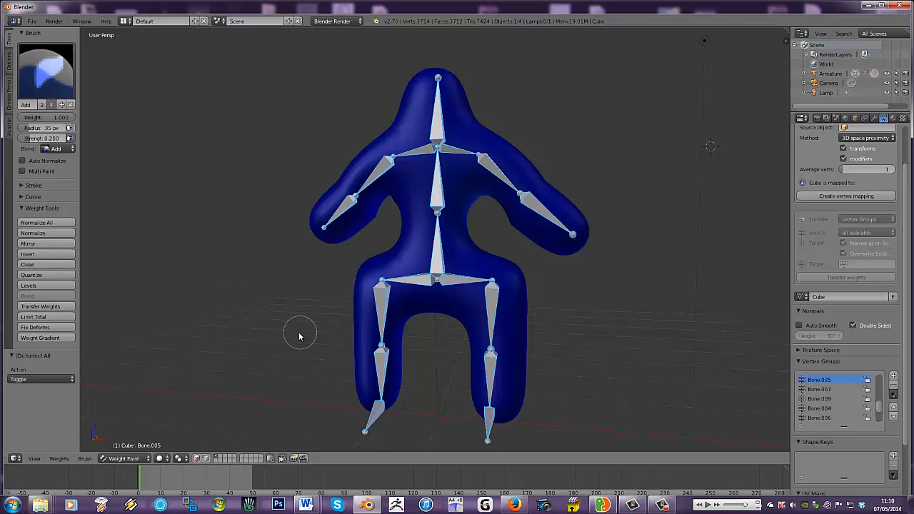
pyautogui.click(123, 459)
pyautogui.click(127, 448)
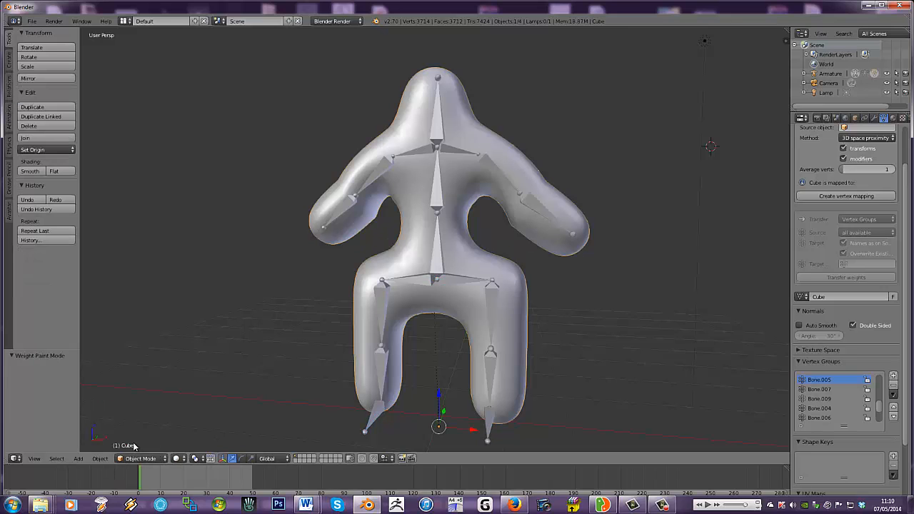
# - Examine the posed body from an angle and from the front, checking the thigh bone Bone.012 in Pose Mode
pyautogui.moveTo(501, 183); pyautogui.dragTo(454, 188, button='middle')
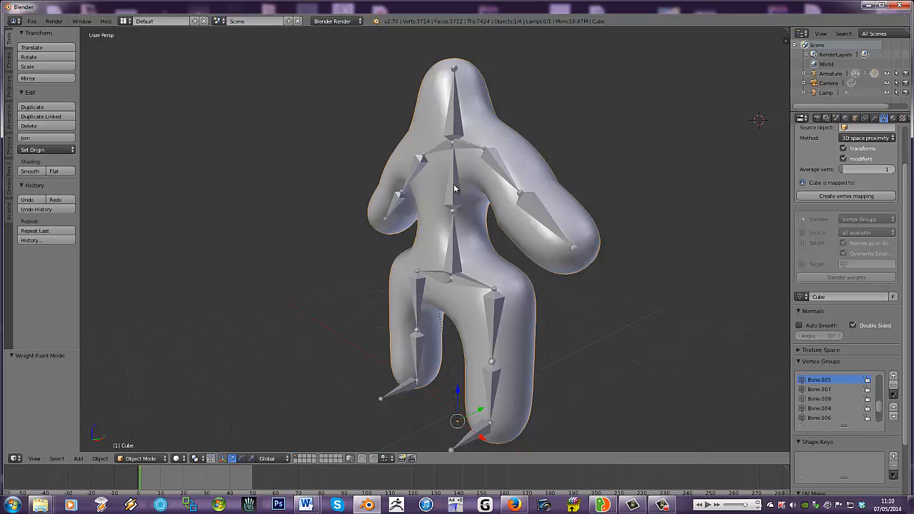
pyautogui.press('KP_1')
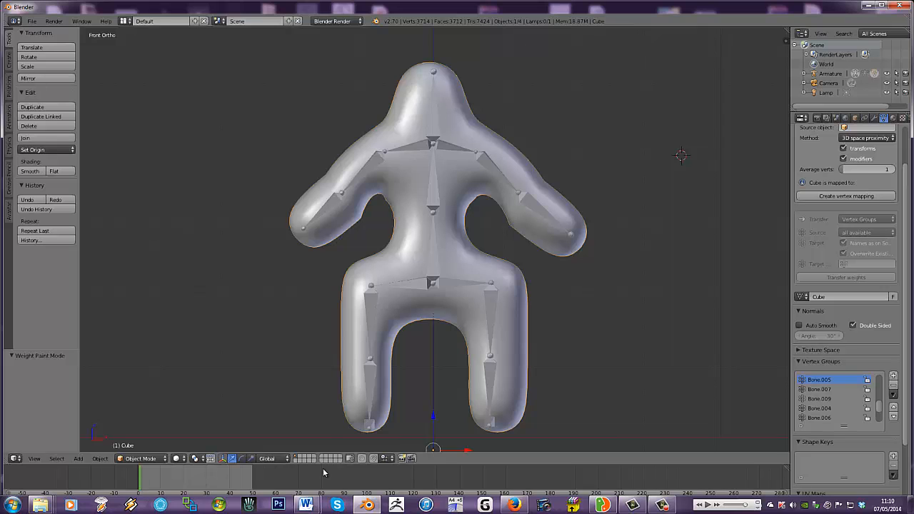
pyautogui.rightClick(370, 314)
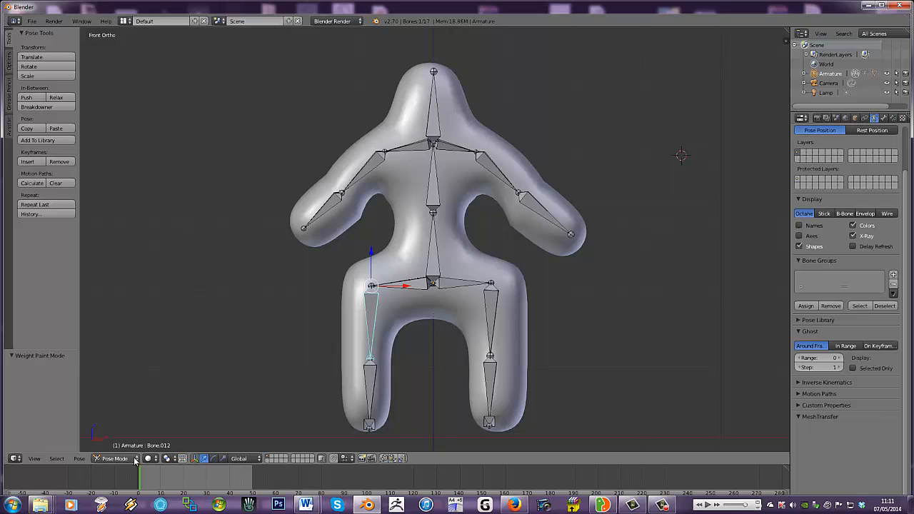
pyautogui.rightClick(342, 326)
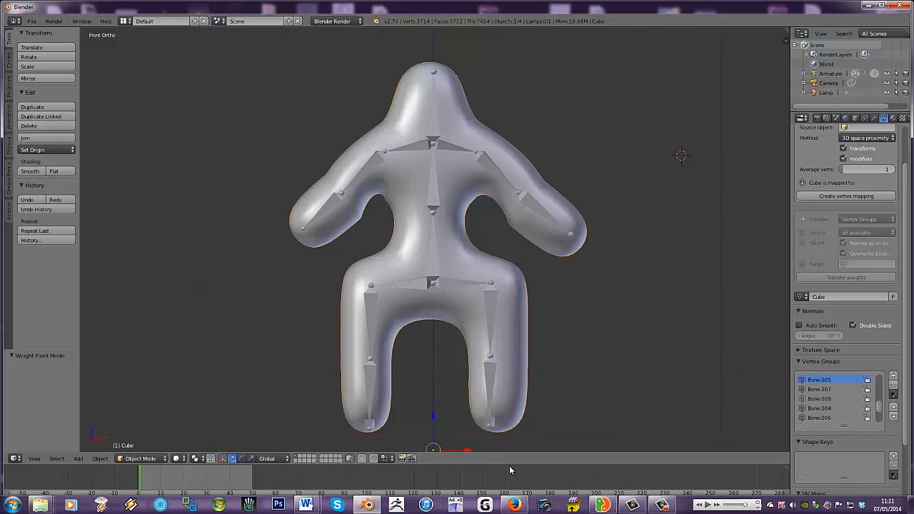
# - Enlarge the timeline area and preview its playback with the thigh bone Bone.012 selected in Pose Mode
pyautogui.moveTo(509, 464); pyautogui.dragTo(509, 459)
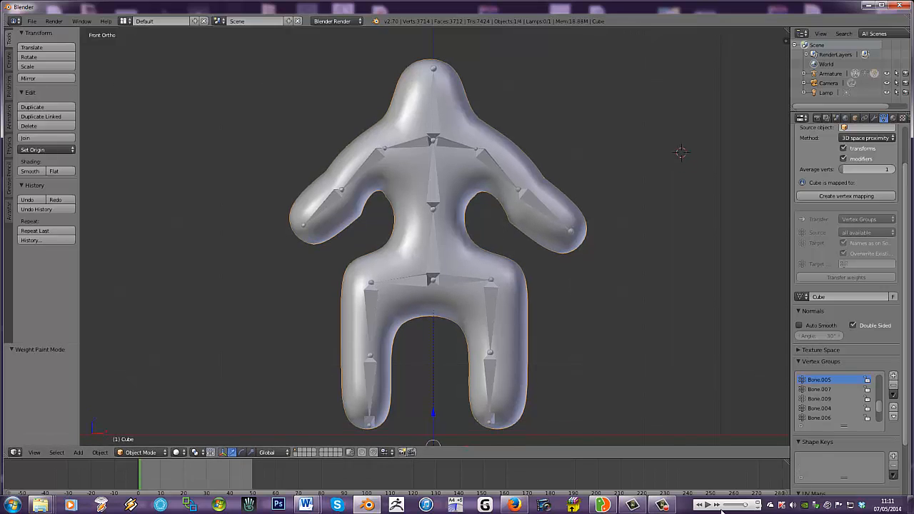
pyautogui.click(660, 505)
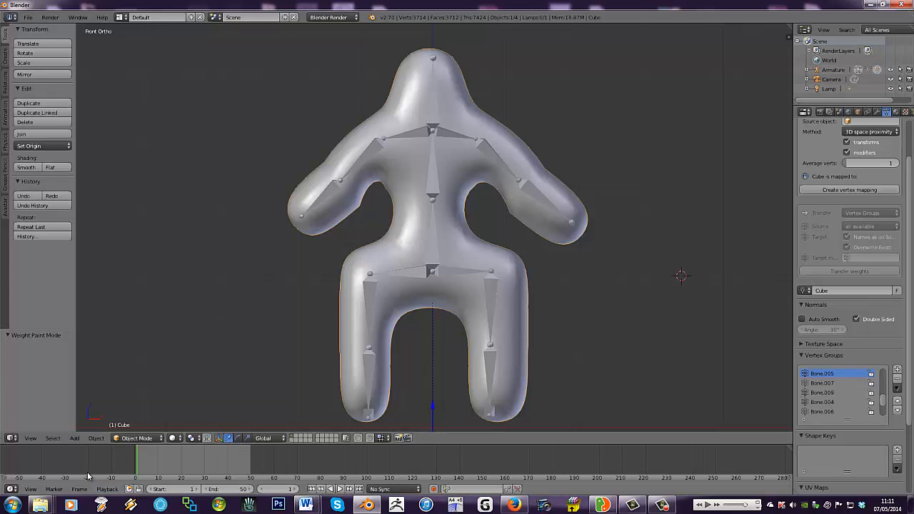
pyautogui.rightClick(377, 295)
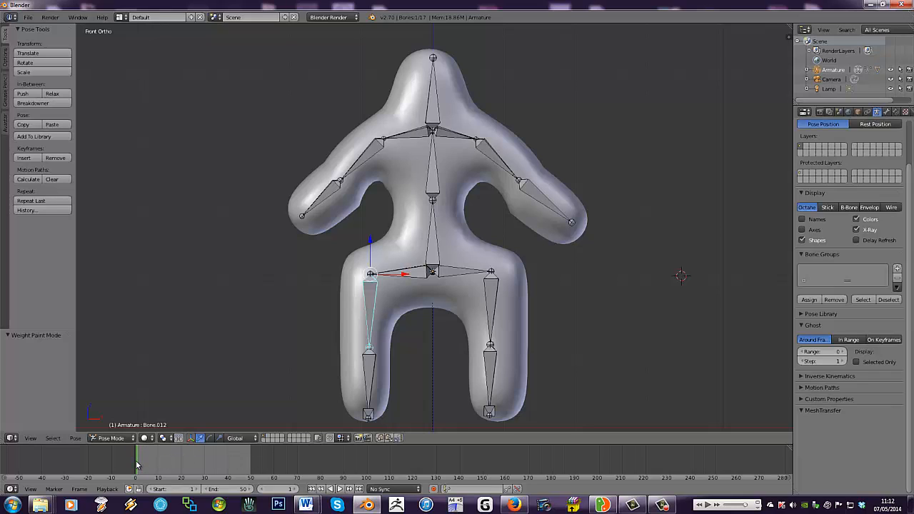
pyautogui.hotkey('alt', 'a')
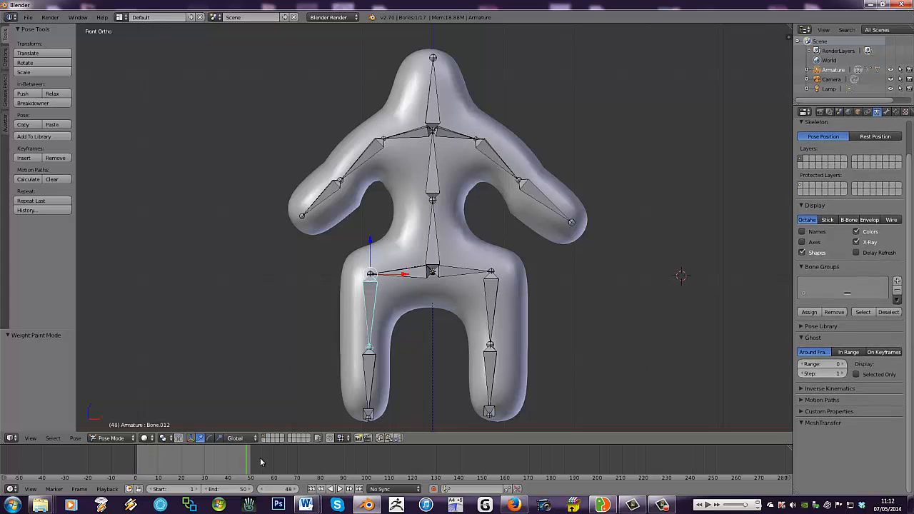
pyautogui.press('Escape')
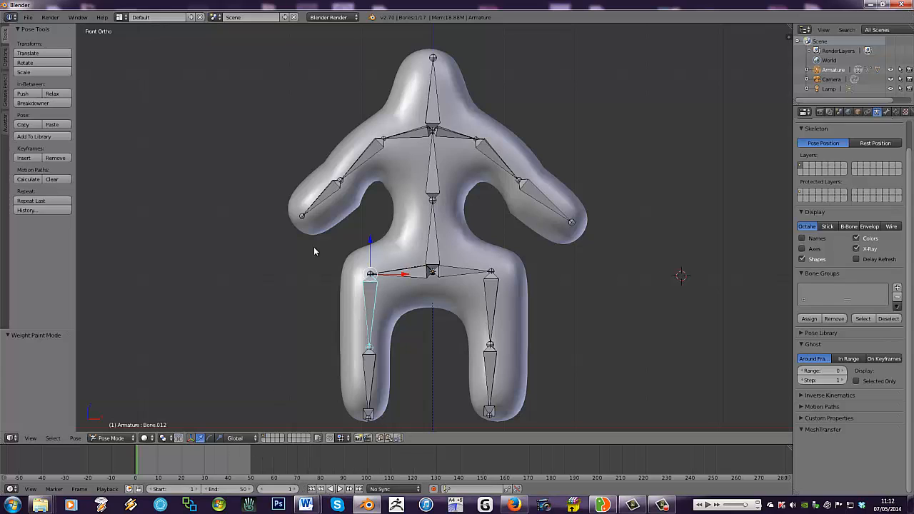
# - Select all bones of the armature and insert a Rotation keyframe at frame 1
pyautogui.press('a')
pyautogui.press('a')
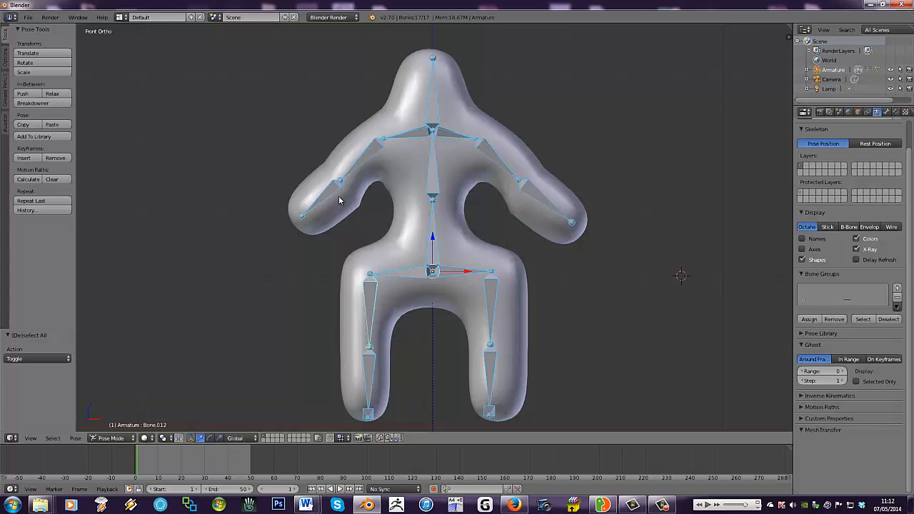
pyautogui.press('a')
pyautogui.press('a')
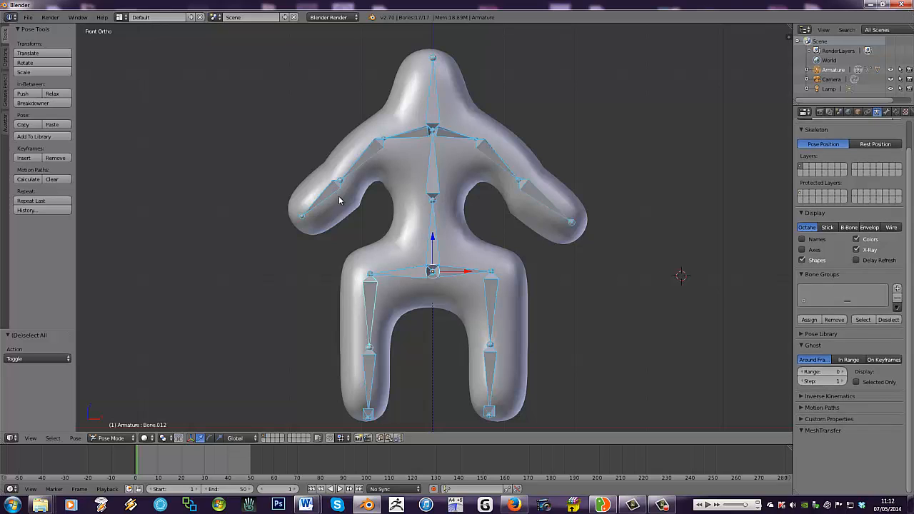
pyautogui.press('i')
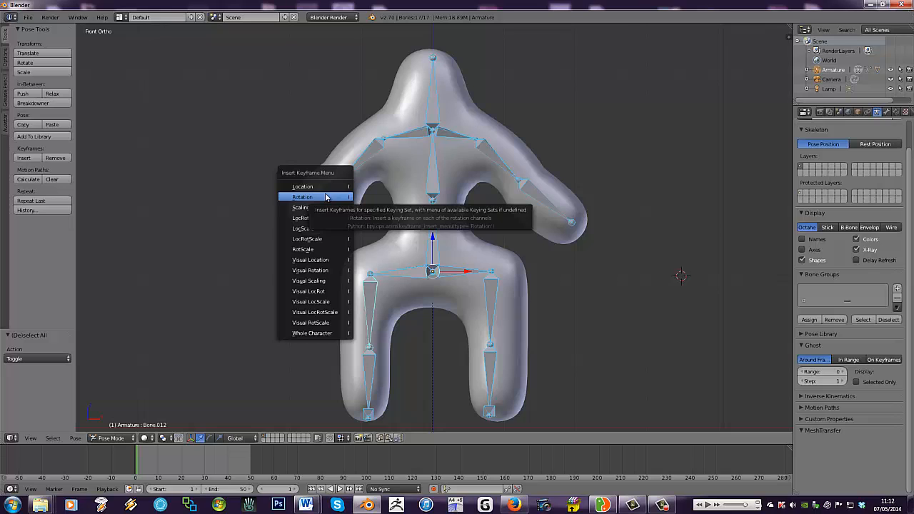
pyautogui.click(326, 197)
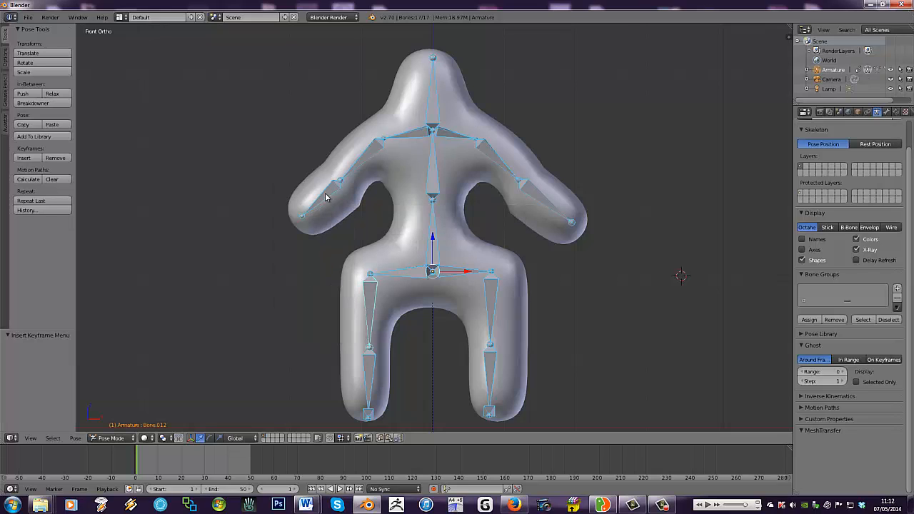
# - Move to frame 7 and rotate the thigh bone Bone.012 outward by about 40°
pyautogui.click(138, 461)
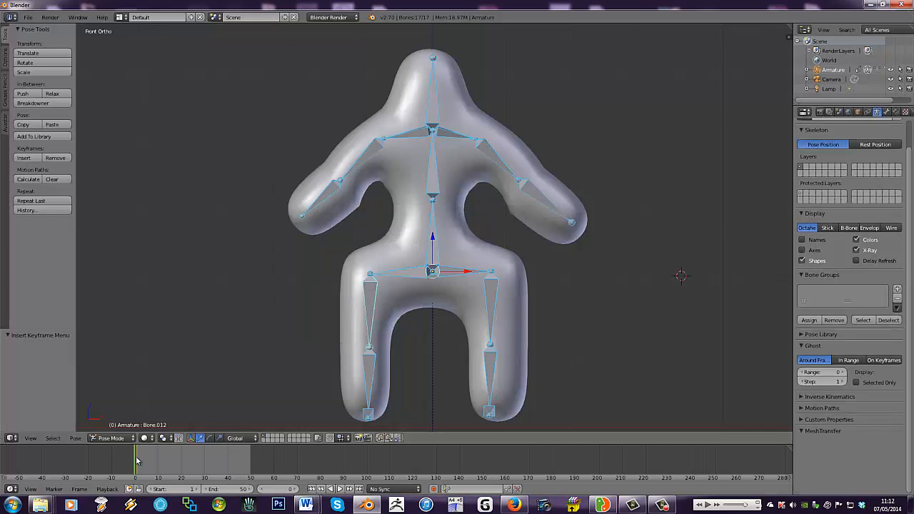
pyautogui.moveTo(138, 461); pyautogui.dragTo(153, 459)
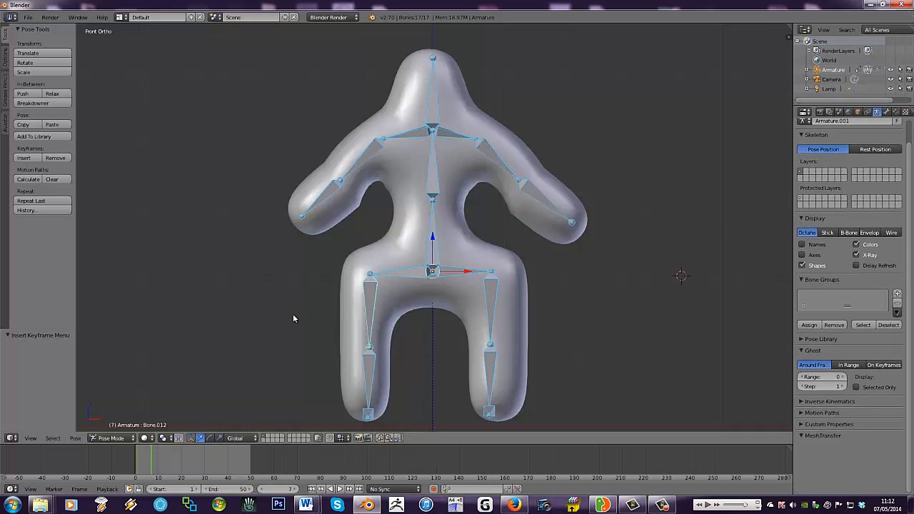
pyautogui.rightClick(369, 300)
pyautogui.press('r')
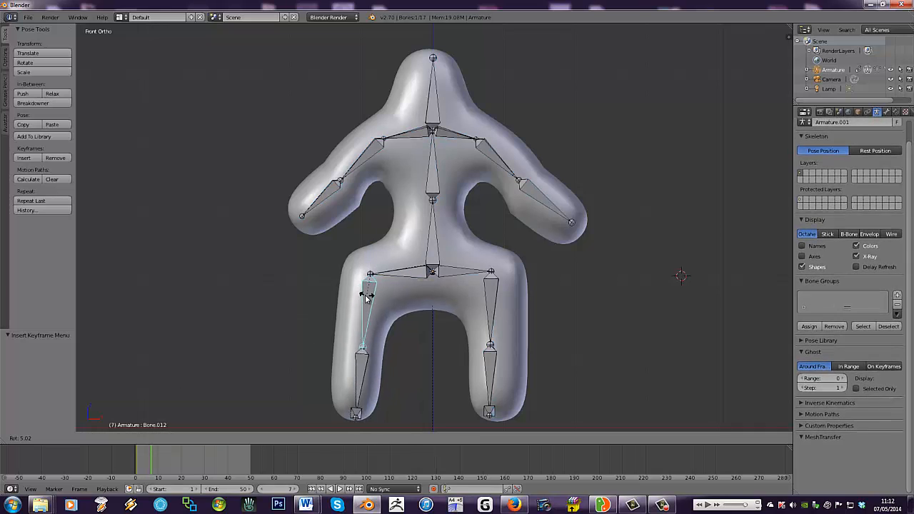
pyautogui.click(354, 298)
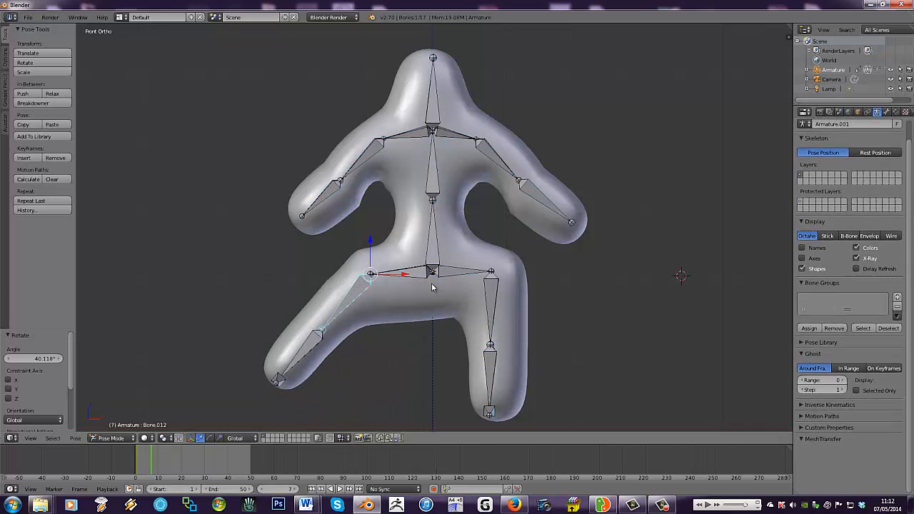
# - Raise the upper arm bone Bone.005 by rotating it about -72° and tilt the head bone Bone.002 about -27°
pyautogui.rightClick(484, 152)
pyautogui.press('r')
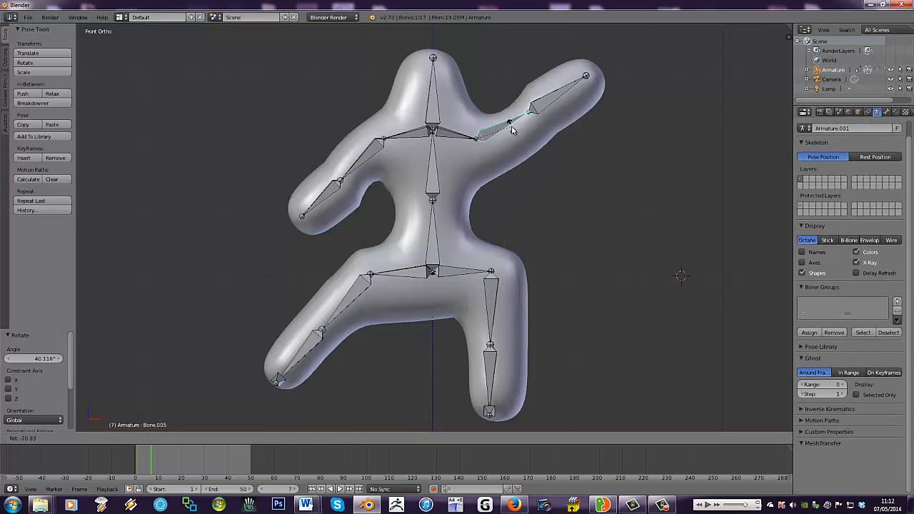
pyautogui.click(431, 109)
pyautogui.rightClick(431, 97)
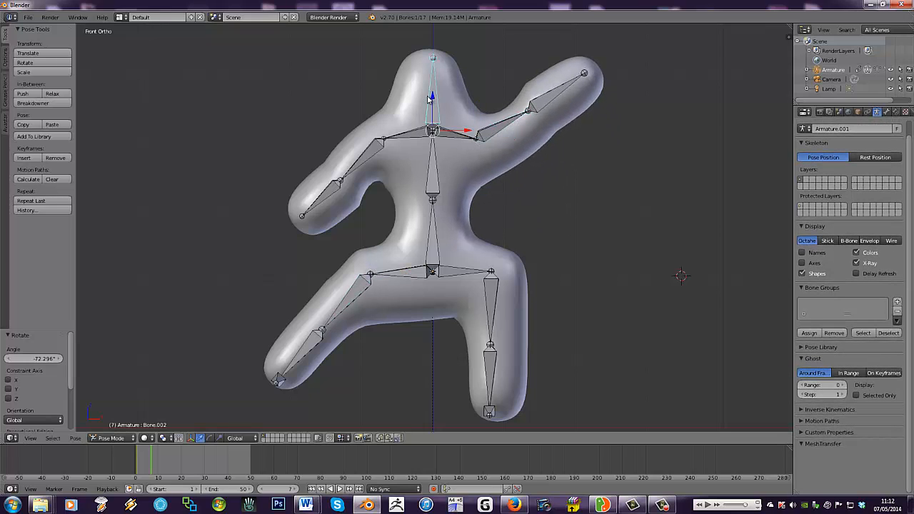
pyautogui.press('r')
pyautogui.click(413, 105)
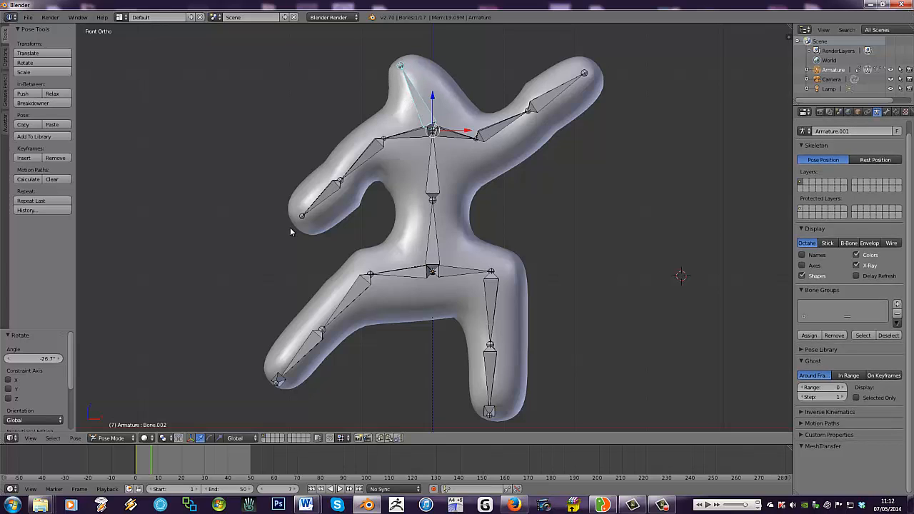
# - Select all bones and insert a Rotation keyframe for the pose at frame 7
pyautogui.press('a')
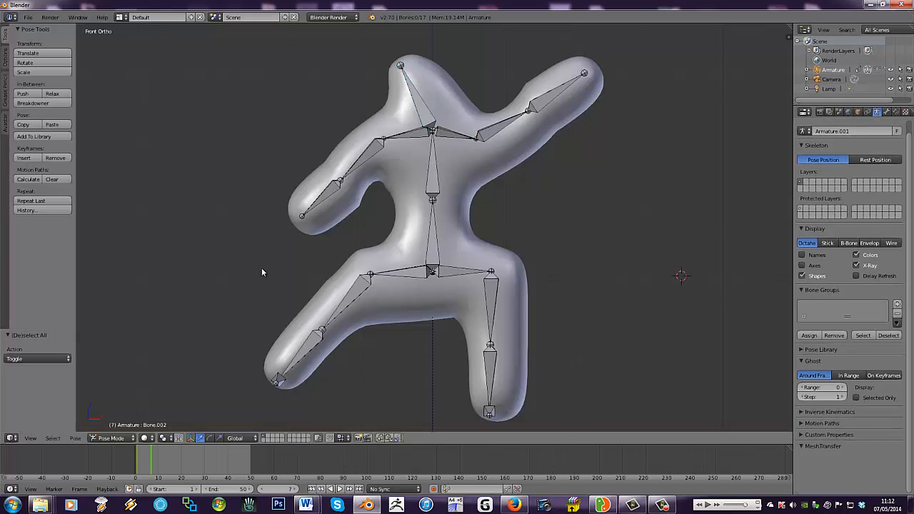
pyautogui.press('a')
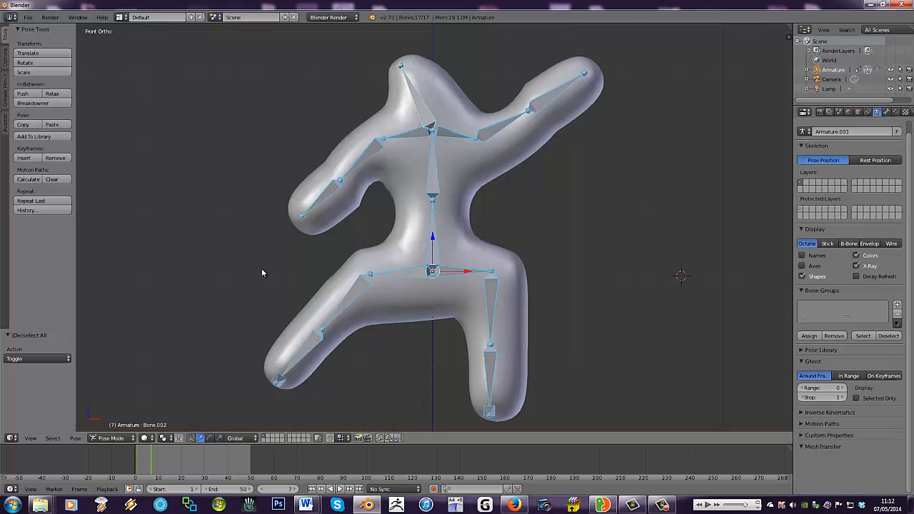
pyautogui.press('i')
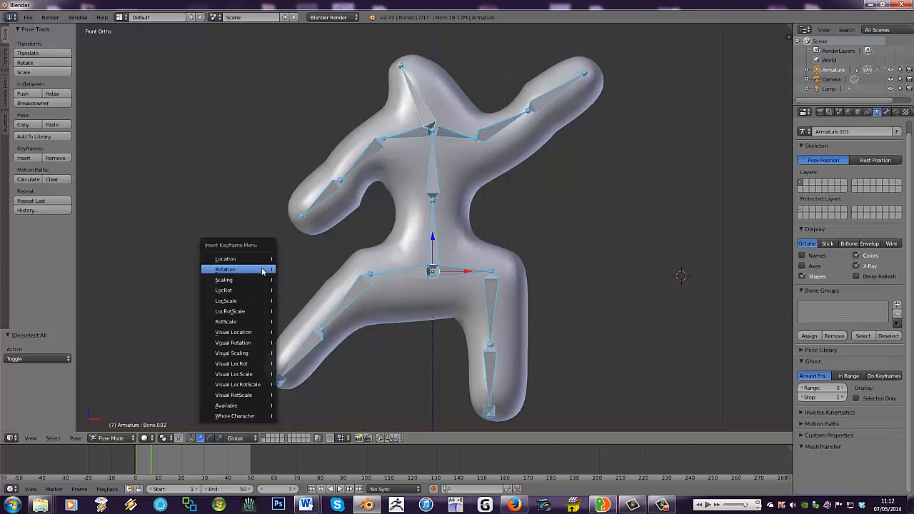
pyautogui.click(262, 270)
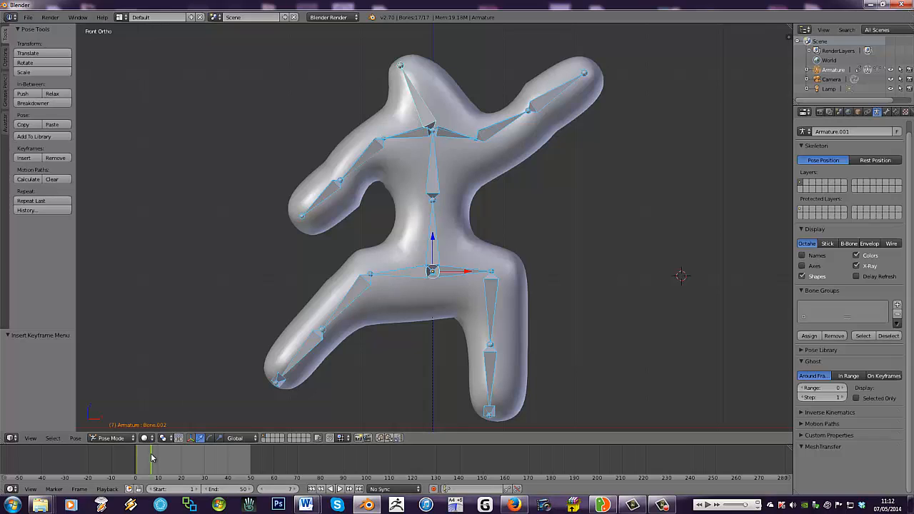
# - Move to frame 19 and raise the upper arm bone Bone.007 by rotating it about 71°
pyautogui.moveTo(151, 457); pyautogui.dragTo(178, 457)
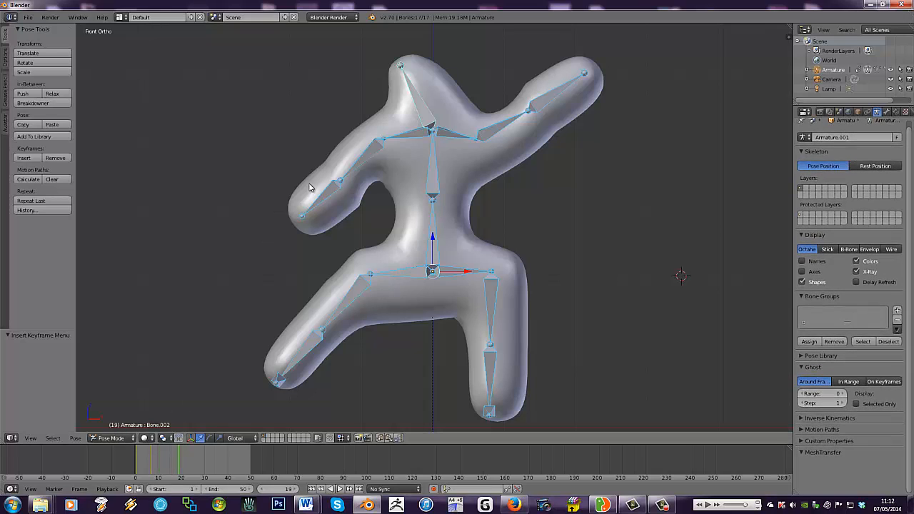
pyautogui.rightClick(371, 155)
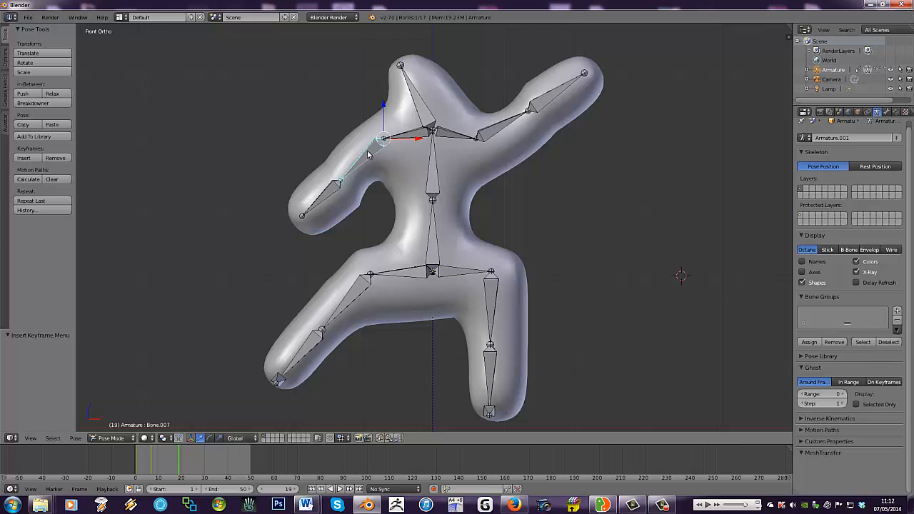
pyautogui.hotkey('alt', 'a')
pyautogui.press('Escape')
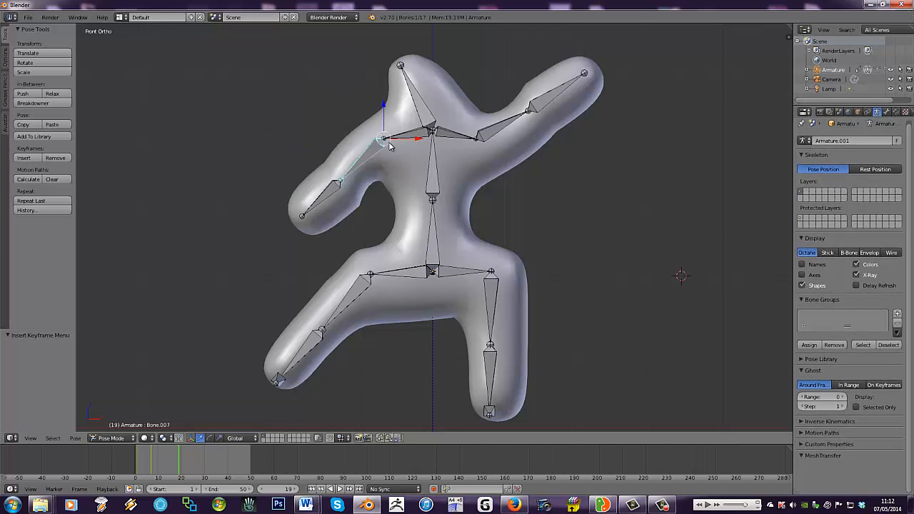
pyautogui.press('r')
pyautogui.click(344, 112)
# - Bend the forearm bone Bone.008 upward by about 70° and lean the upper spine bone Bone.001 by about 27°
pyautogui.rightClick(318, 95)
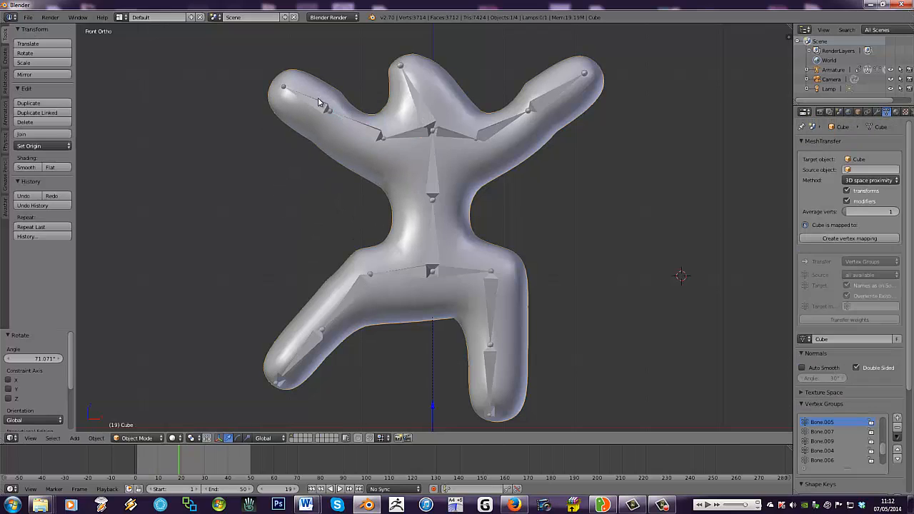
pyautogui.rightClick(319, 102)
pyautogui.press('r')
pyautogui.click(341, 97)
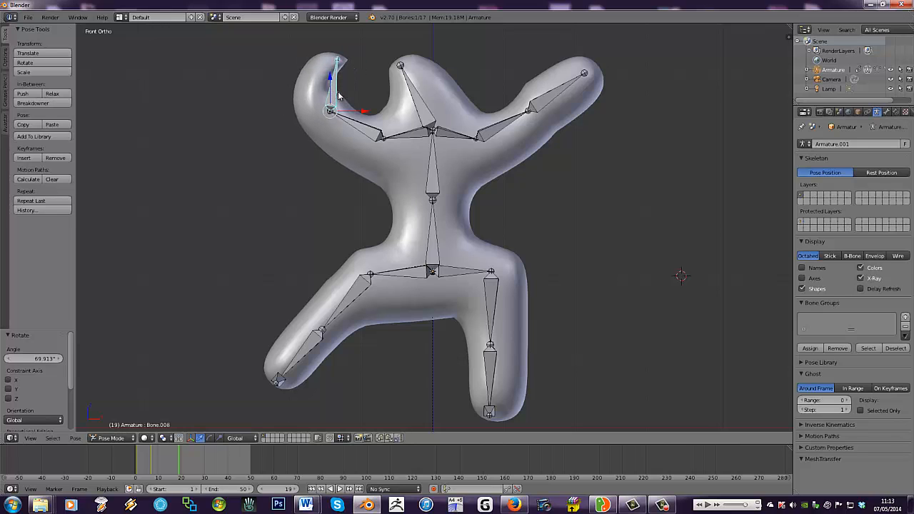
pyautogui.rightClick(434, 166)
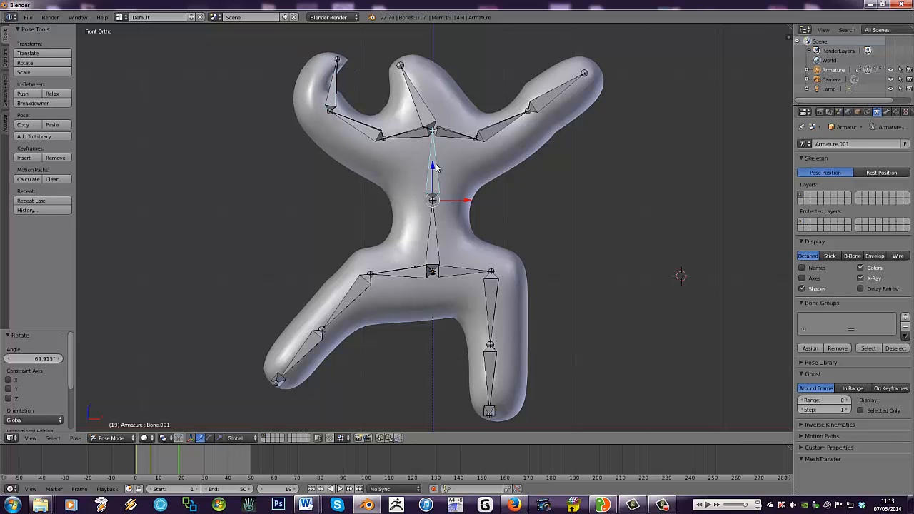
pyautogui.press('r')
pyautogui.click(452, 169)
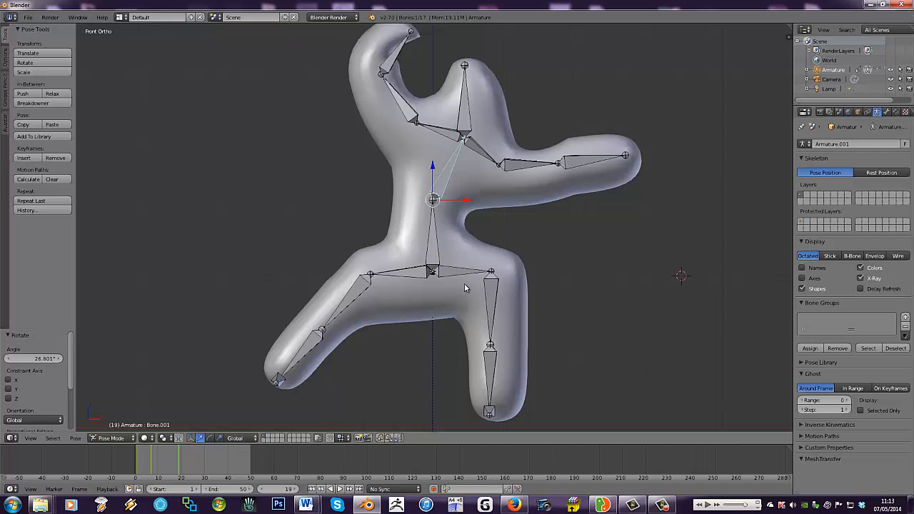
# - Rotate the thigh bone Bone.012 outward by about 39° and bend the shin bone Bone.014 by about -56°
pyautogui.rightClick(346, 306)
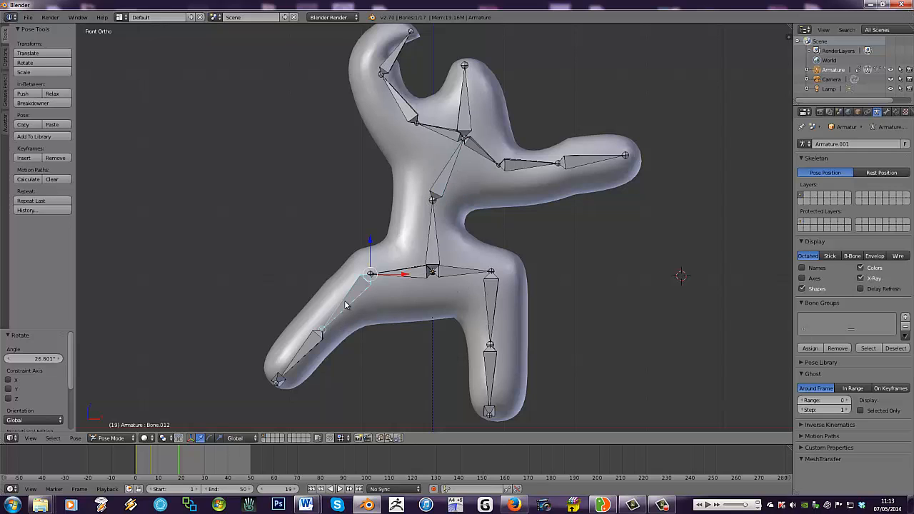
pyautogui.press('r')
pyautogui.click(342, 282)
pyautogui.rightClick(275, 297)
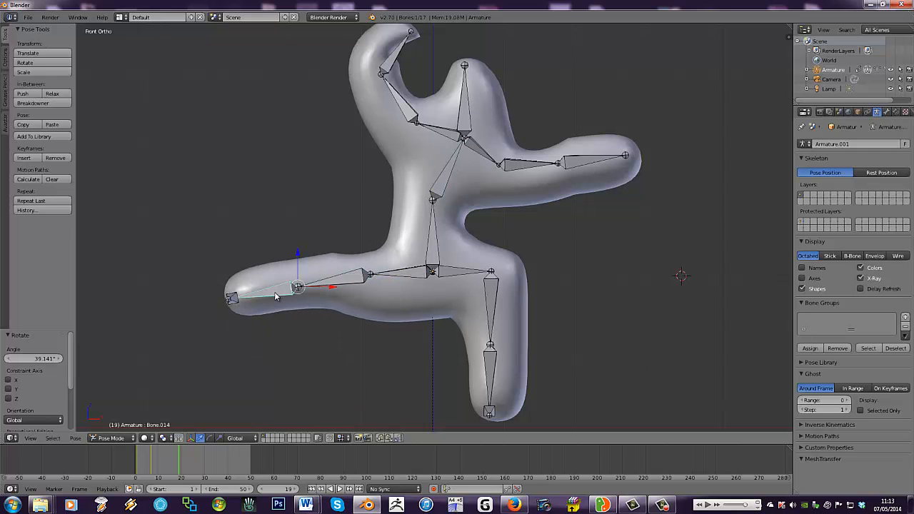
pyautogui.press('r')
pyautogui.click(290, 309)
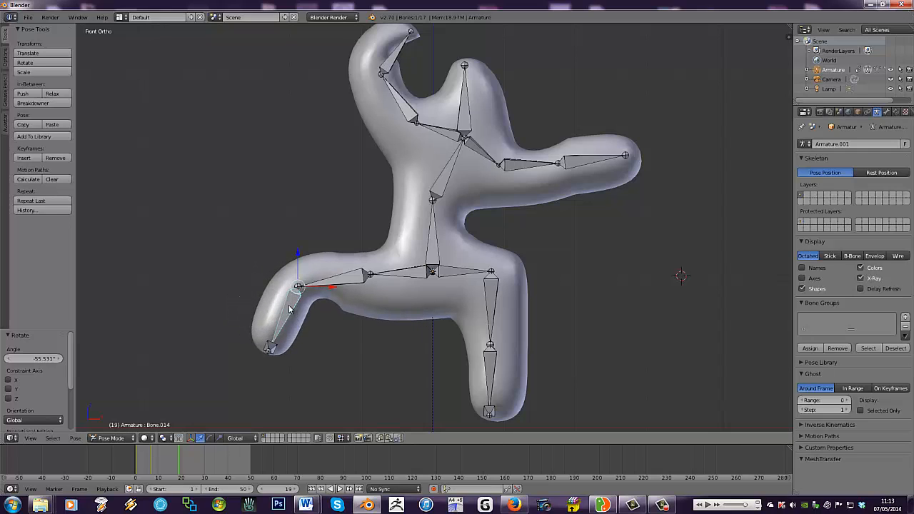
# - Rotate the foot bone Bone.016 of the raised leg by about -26°
pyautogui.rightClick(270, 348)
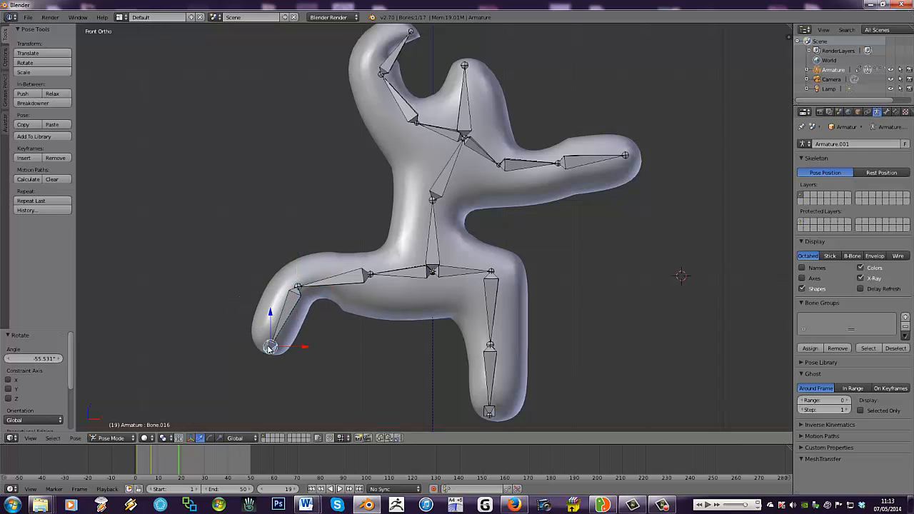
pyautogui.press('r')
pyautogui.click(235, 359)
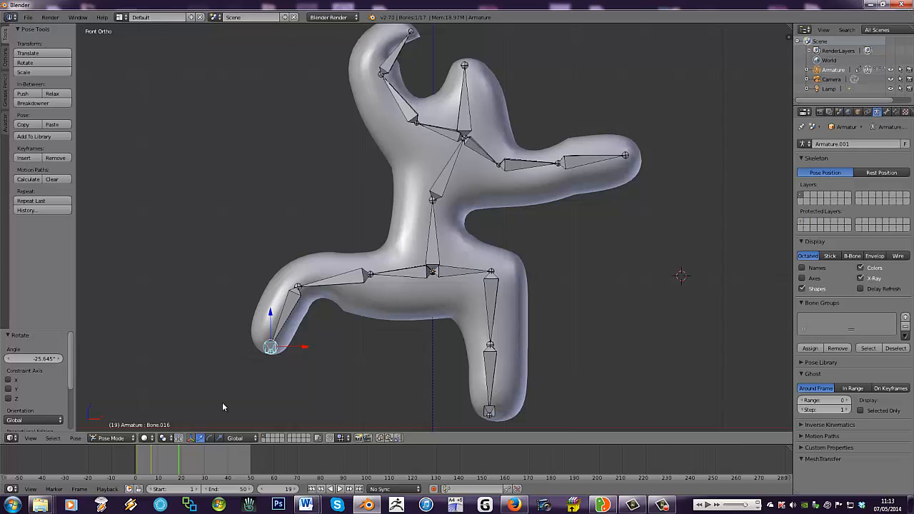
# - Select all bones and insert a Rotation keyframe for the pose at frame 19
pyautogui.press('a')
pyautogui.press('a')
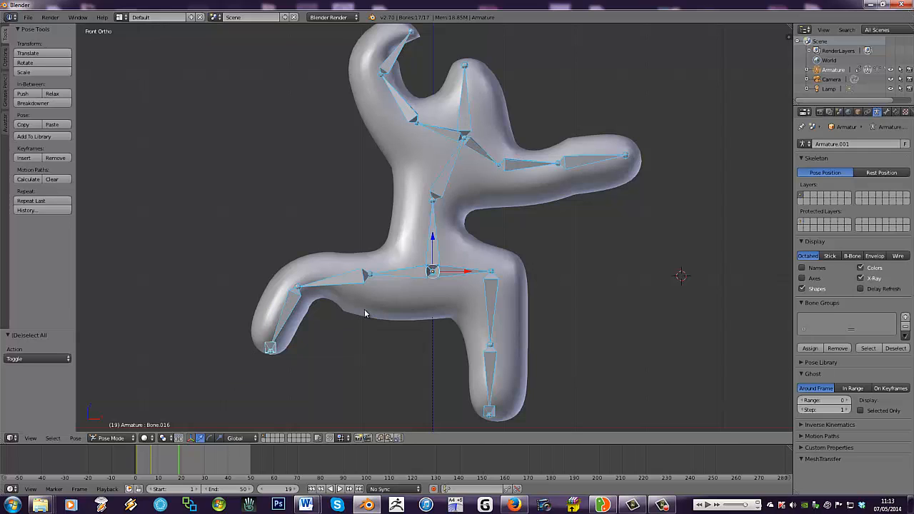
pyautogui.press('i')
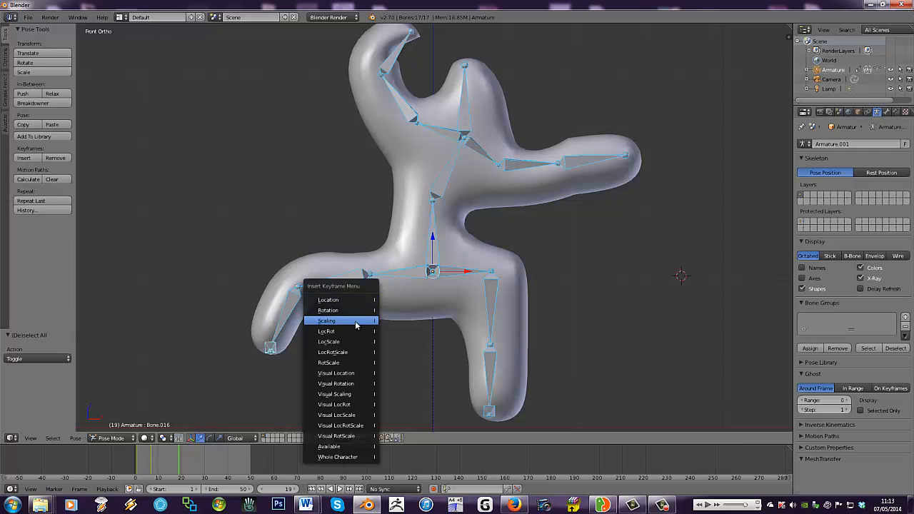
pyautogui.click(355, 311)
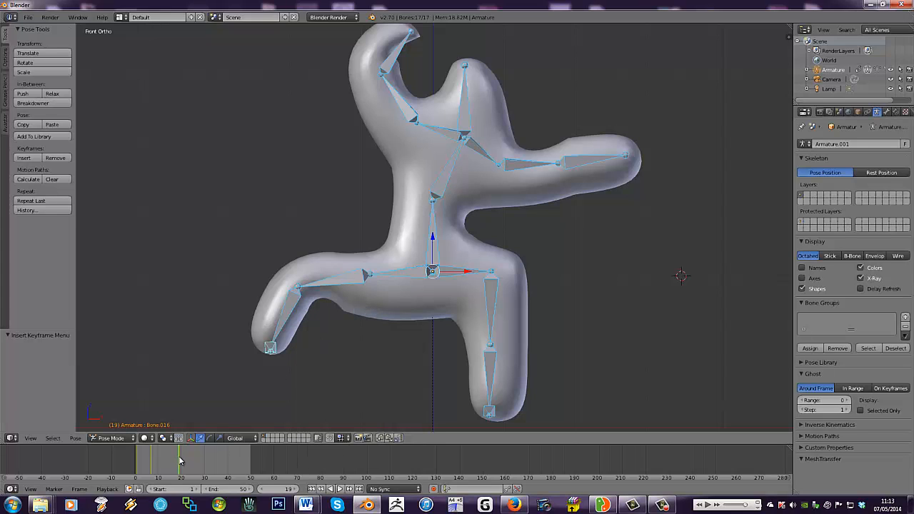
# - At frame 33, lower the upper arm bone Bone.005 by about 44° and tilt the head bone Bone.002 by about 43°
pyautogui.moveTo(180, 461); pyautogui.dragTo(213, 454)
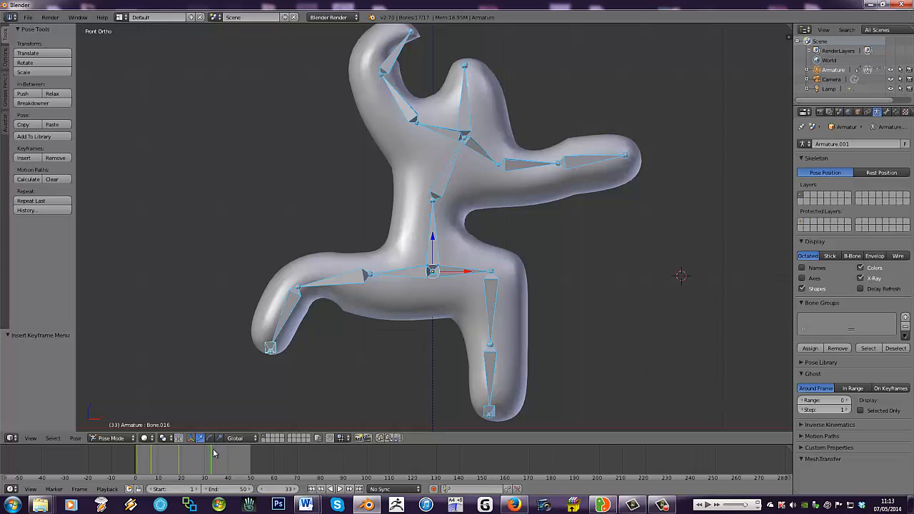
pyautogui.rightClick(532, 168)
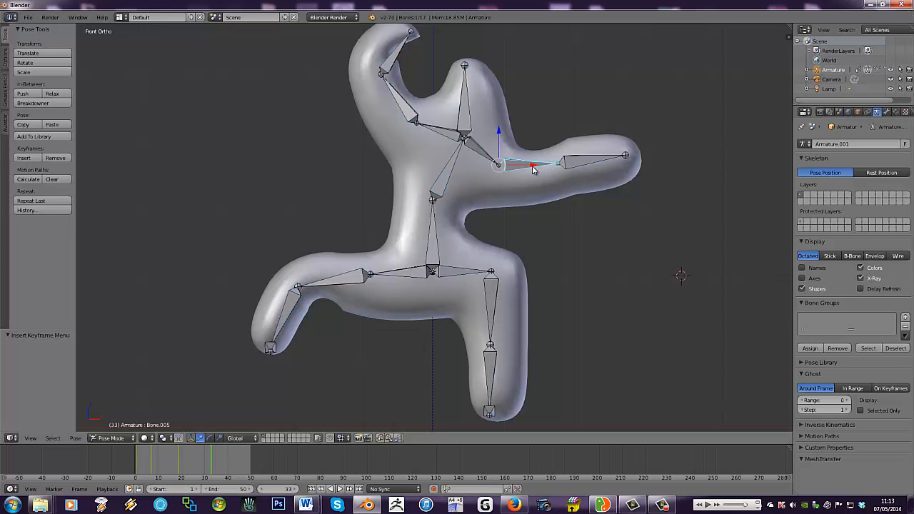
pyautogui.press('r')
pyautogui.click(541, 216)
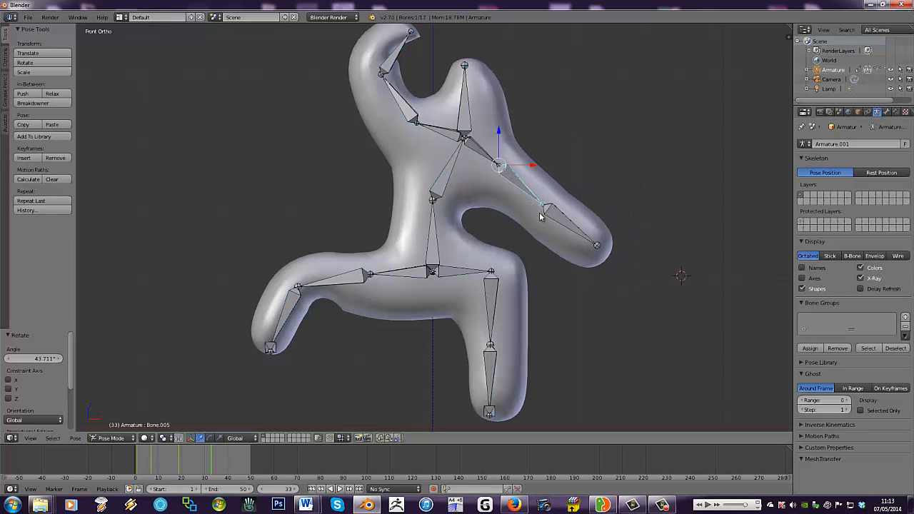
pyautogui.rightClick(471, 107)
pyautogui.press('r')
pyautogui.click(501, 115)
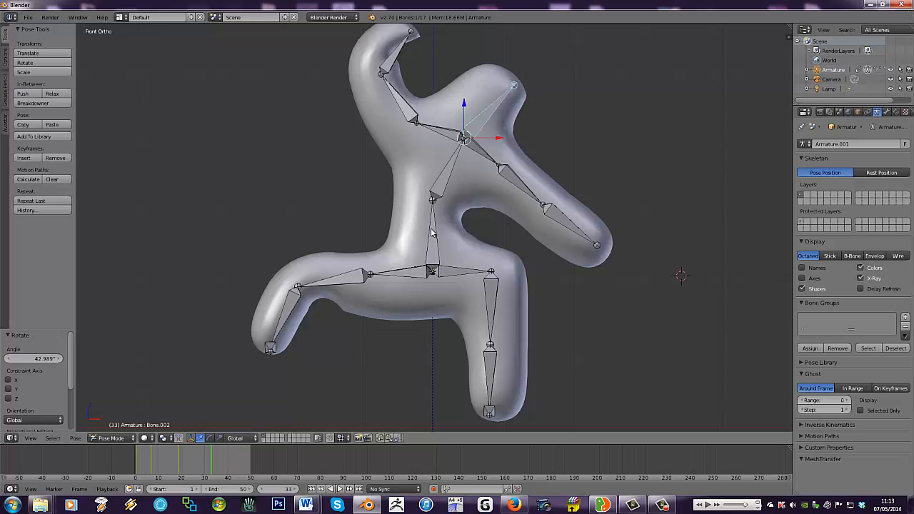
pyautogui.moveTo(519, 321); pyautogui.dragTo(468, 265, button='middle')
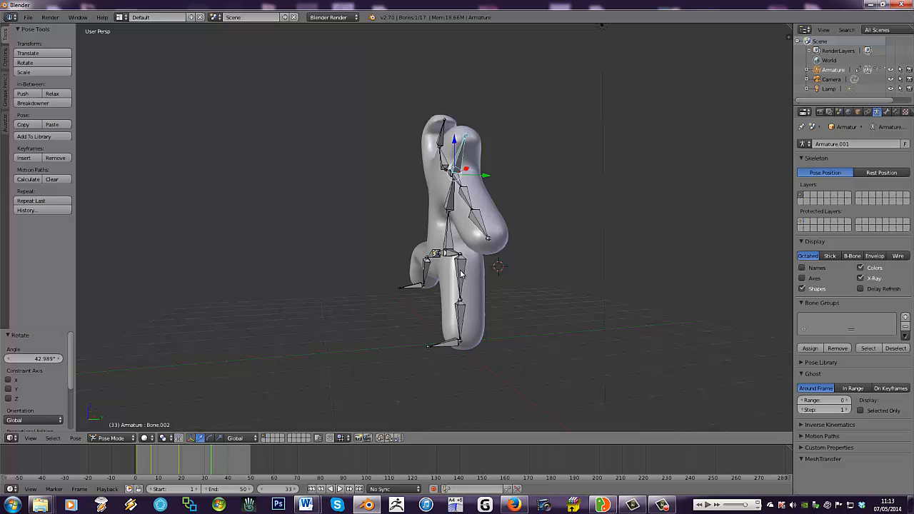
# - Rotate the standing leg's thigh bone Bone.011 by about -37° and bend its shin bone Bone.013 by about -58°
pyautogui.rightClick(462, 273)
pyautogui.press('r')
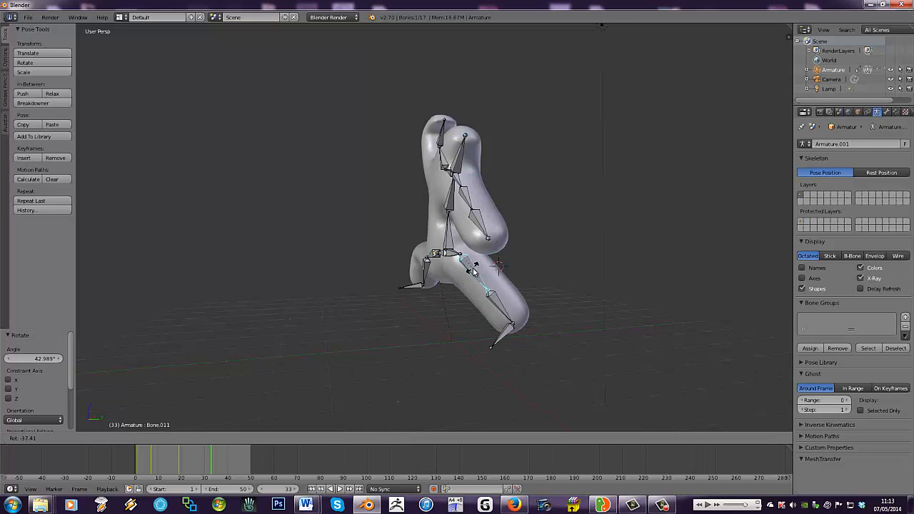
pyautogui.click(501, 307)
pyautogui.rightClick(501, 307)
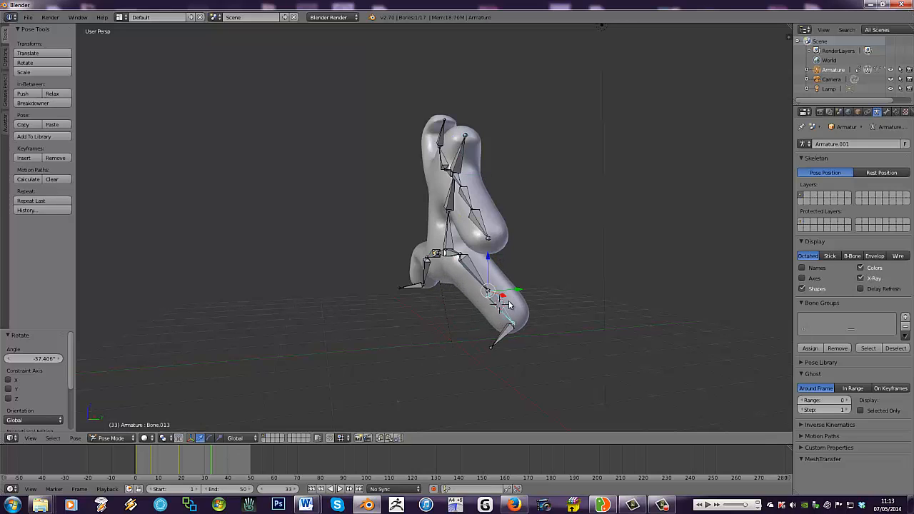
pyautogui.press('r')
pyautogui.click(510, 285)
# - Tilt the upper spine bone Bone.001 by about -49° so the torso leans over
pyautogui.moveTo(440, 277); pyautogui.dragTo(389, 224, button='middle')
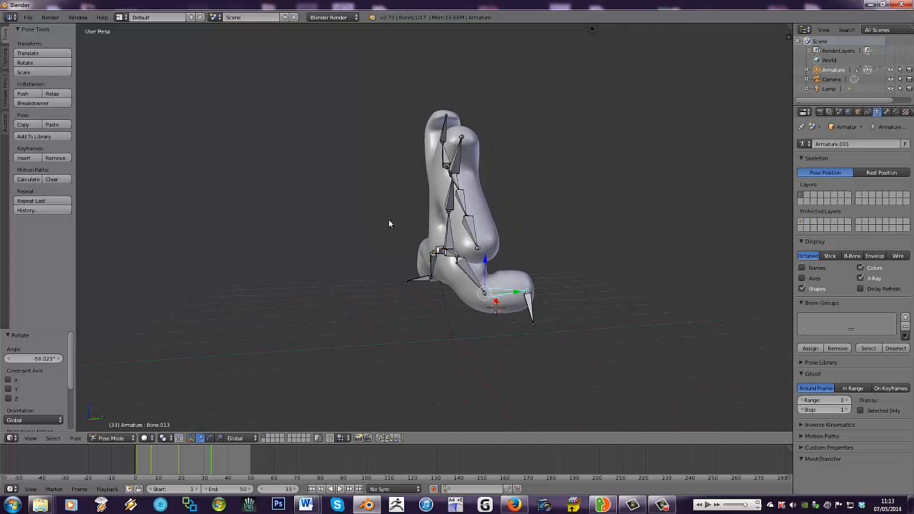
pyautogui.rightClick(450, 204)
pyautogui.press('r')
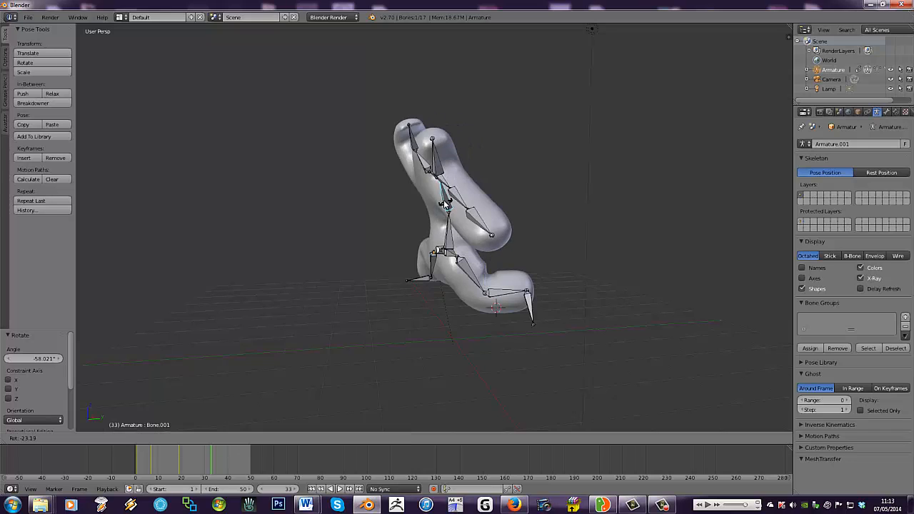
pyautogui.click(410, 207)
# - Select all bones and insert a Rotation keyframe for the pose at frame 33
pyautogui.press('KP_1')
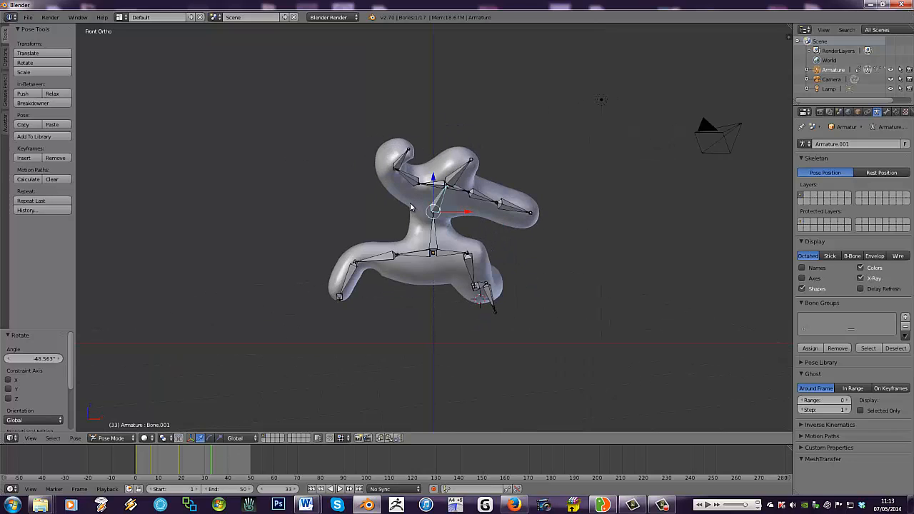
pyautogui.press('a')
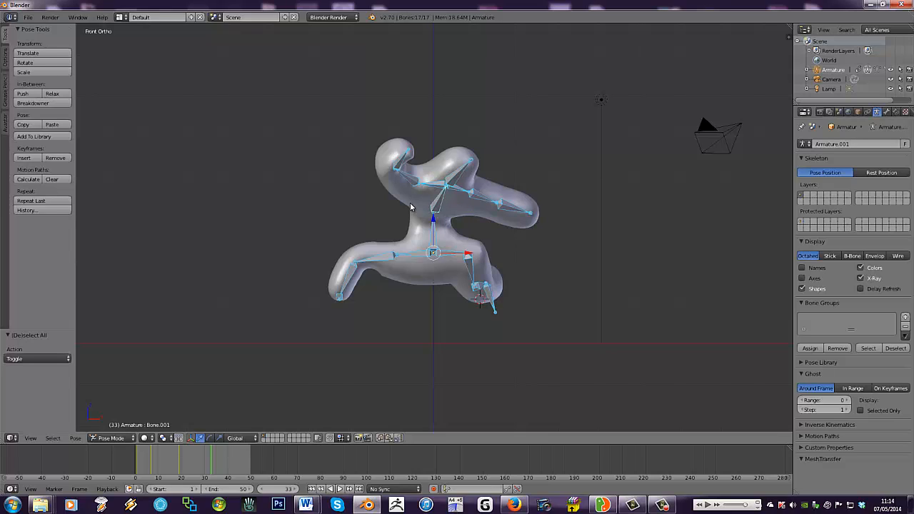
pyautogui.press('i')
pyautogui.press('i')
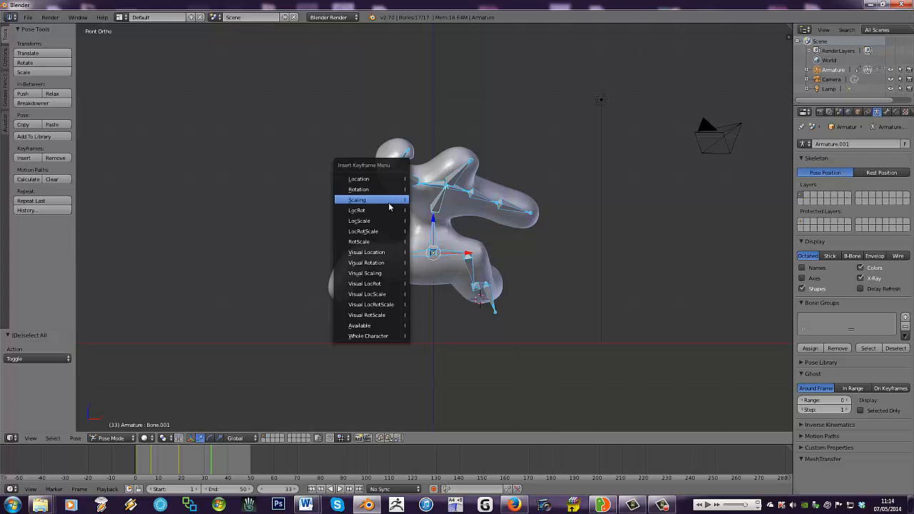
pyautogui.click(384, 189)
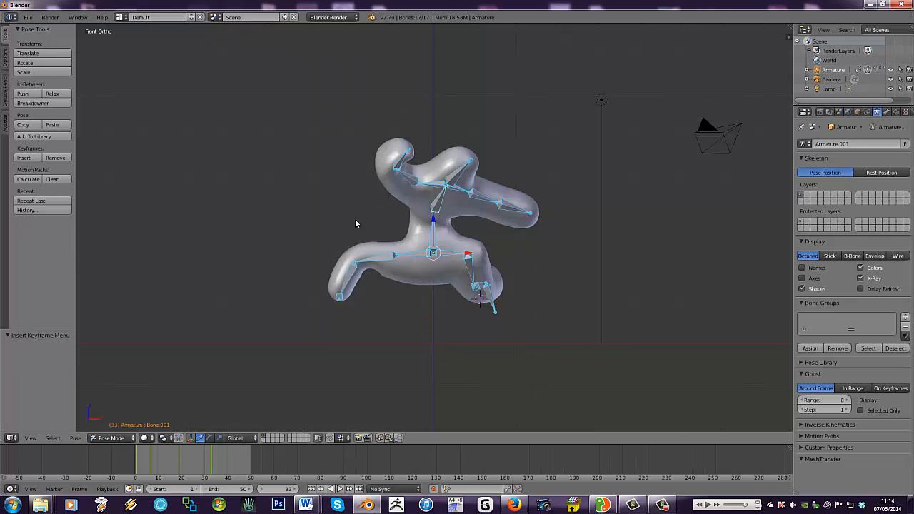
# - Play the animation from the first frame to review the keyframed poses, and stop the playback
pyautogui.click(311, 489)
pyautogui.click(338, 489)
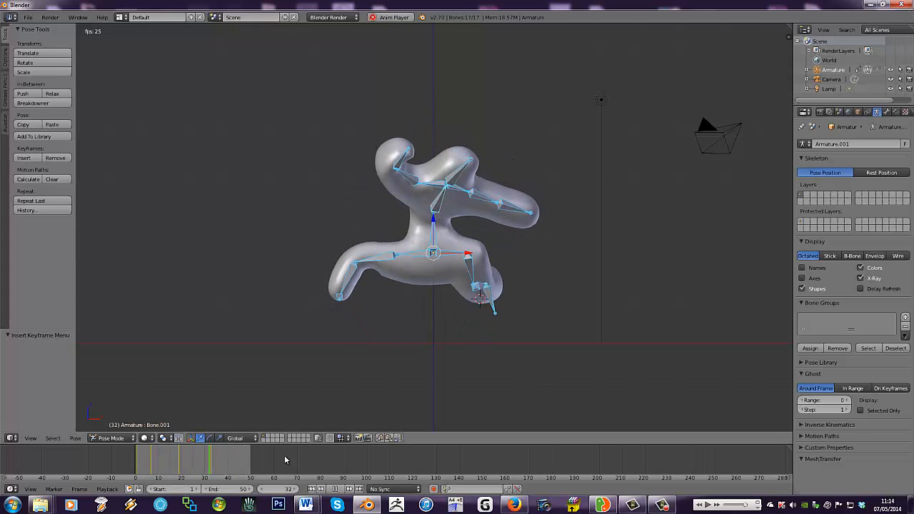
pyautogui.click(335, 489)
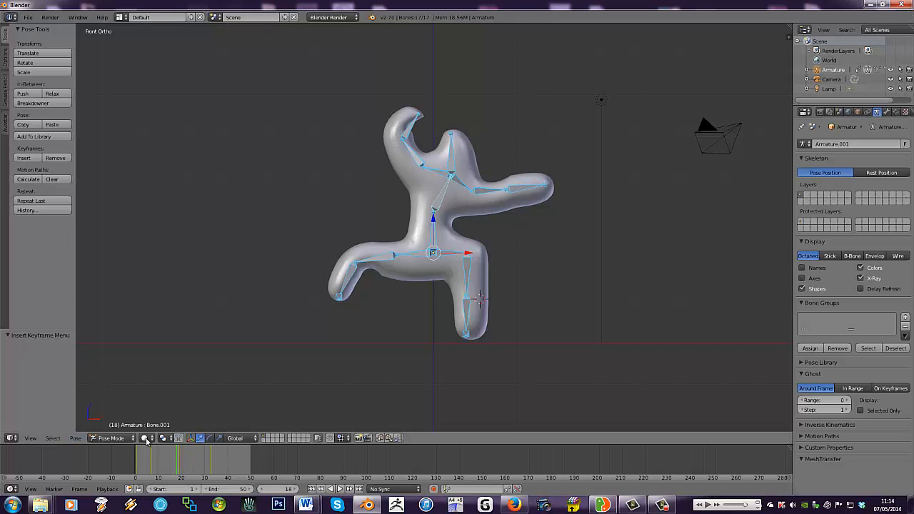
# - Switch to Object Mode and select the humanoid mesh first, adding the armature to the selection as the active object
pyautogui.click(110, 438)
pyautogui.click(127, 425)
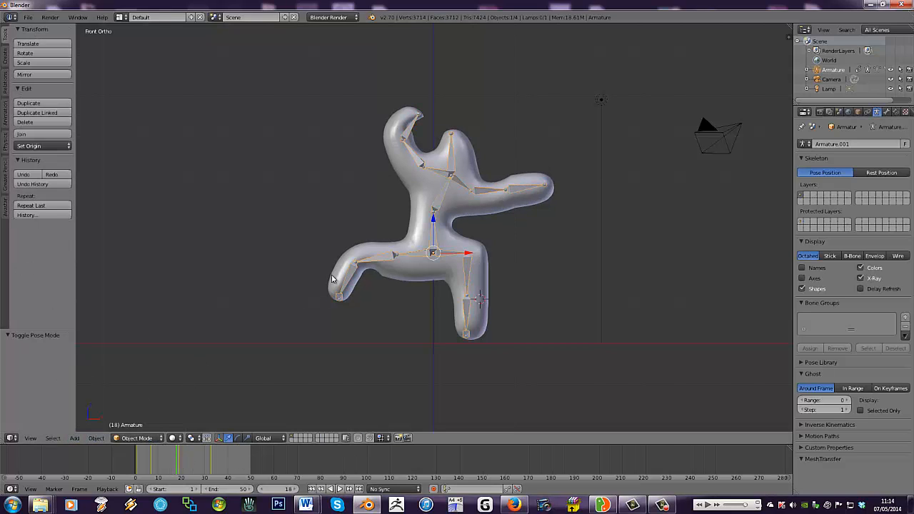
pyautogui.rightClick(332, 286)
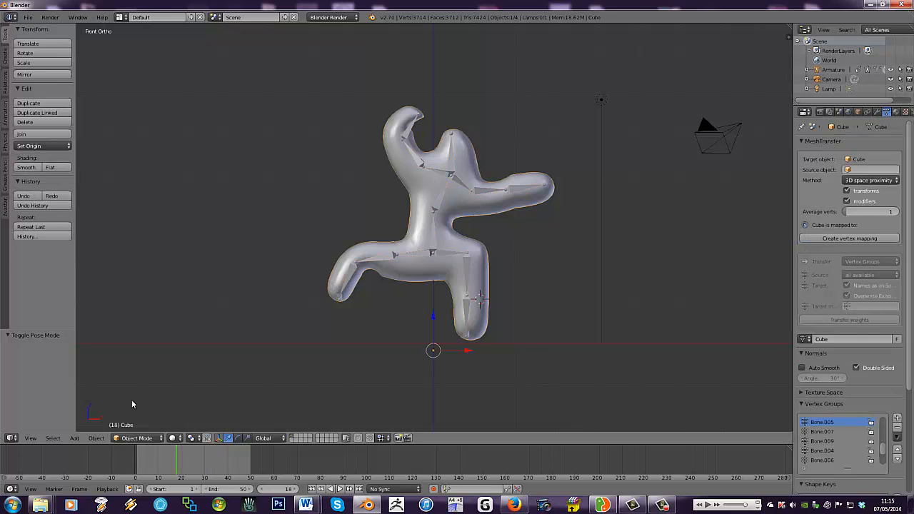
pyautogui.click(74, 437)
pyautogui.moveTo(102, 375)
pyautogui.keyDown('shift'); pyautogui.rightClick(440, 204); pyautogui.keyUp('shift')
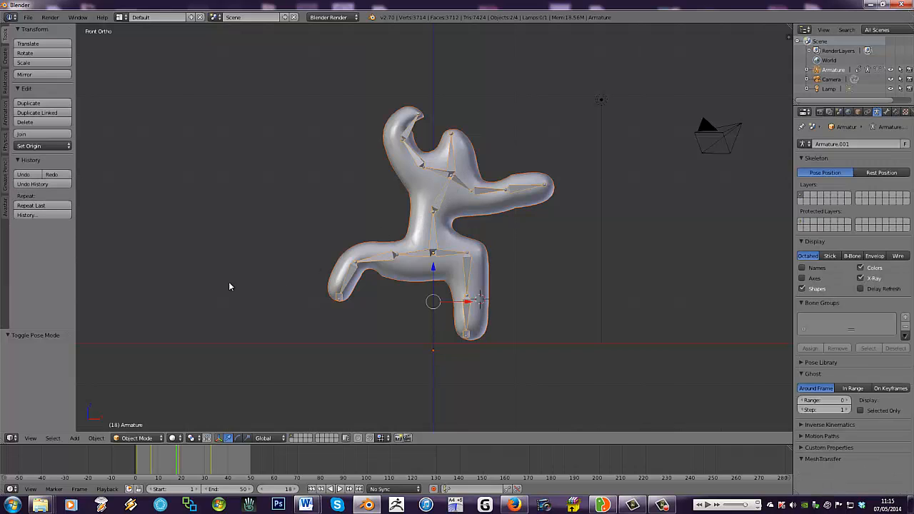
# - Try to parent the humanoid mesh to the armature with automatic weights
pyautogui.click(96, 437)
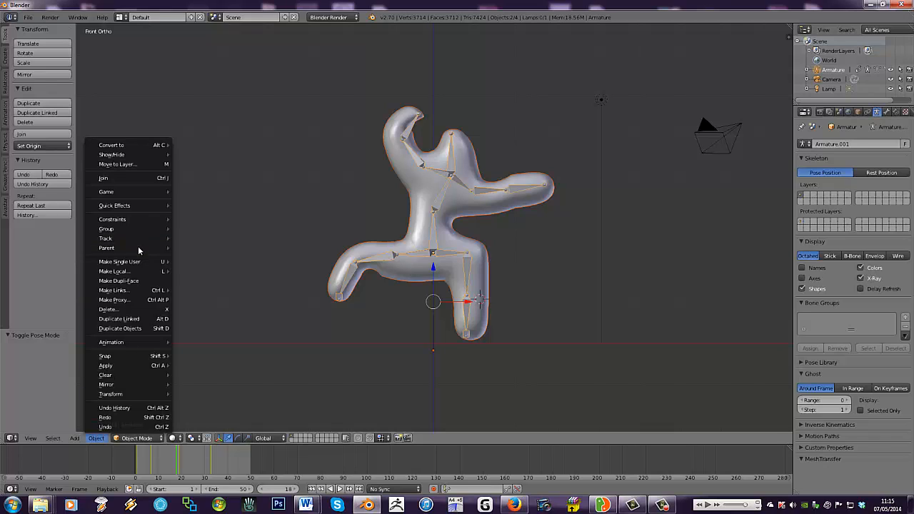
pyautogui.moveTo(140, 248)
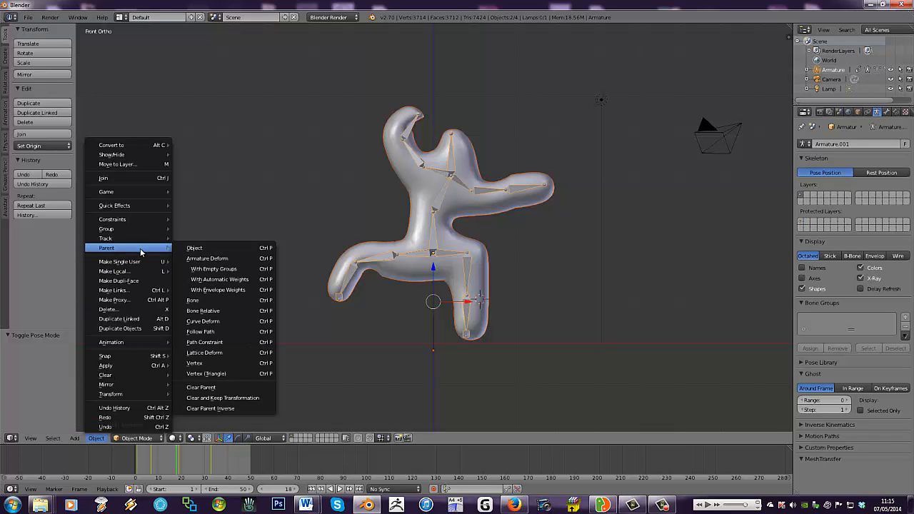
pyautogui.click(196, 256)
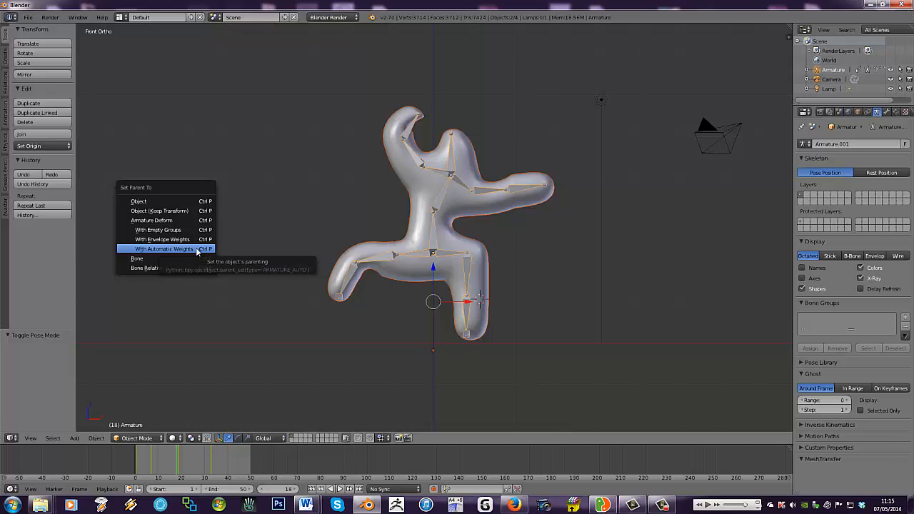
pyautogui.click(171, 249)
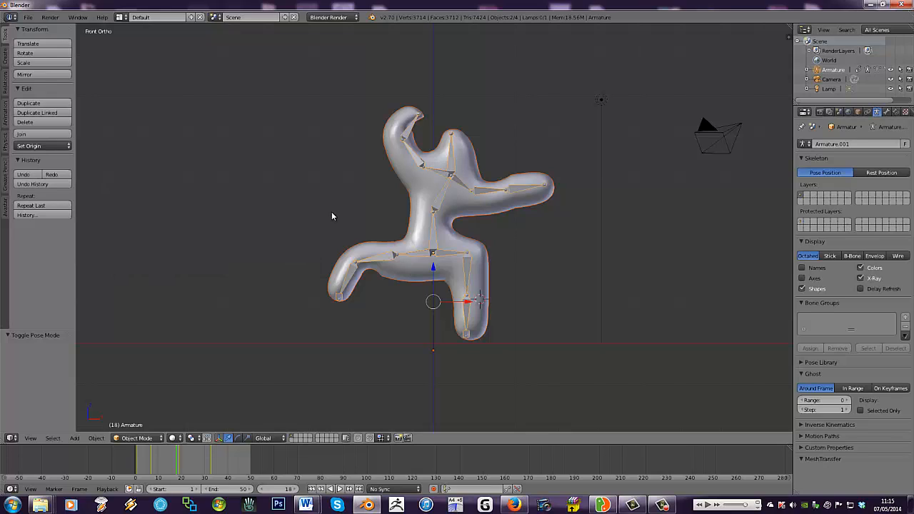